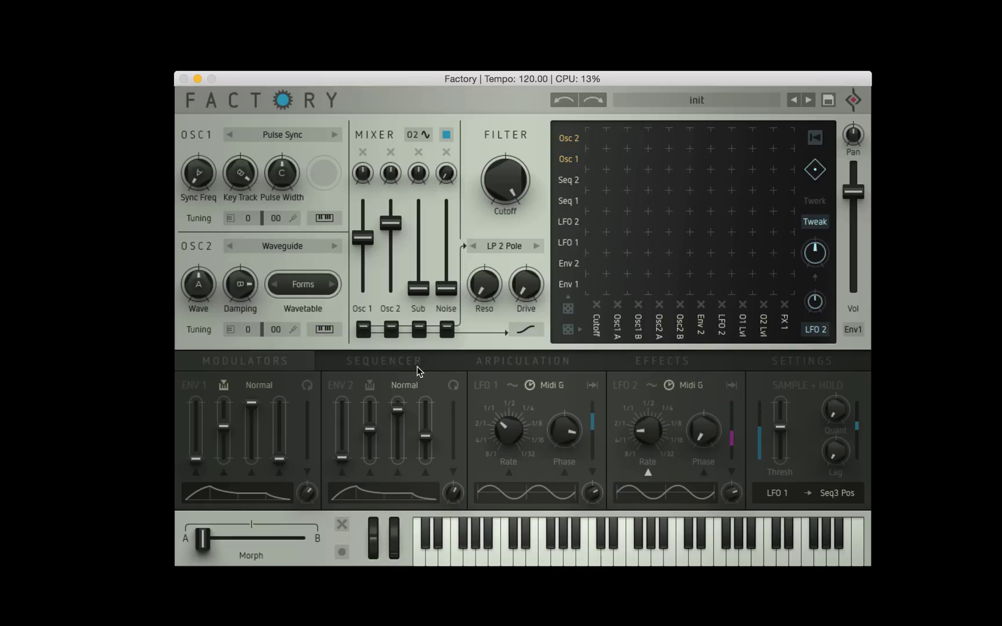
Browse the modulator, step sequencer and arpeggiator pages and sequencers 1–4, ending on sequencer 1
left_click(390, 366)
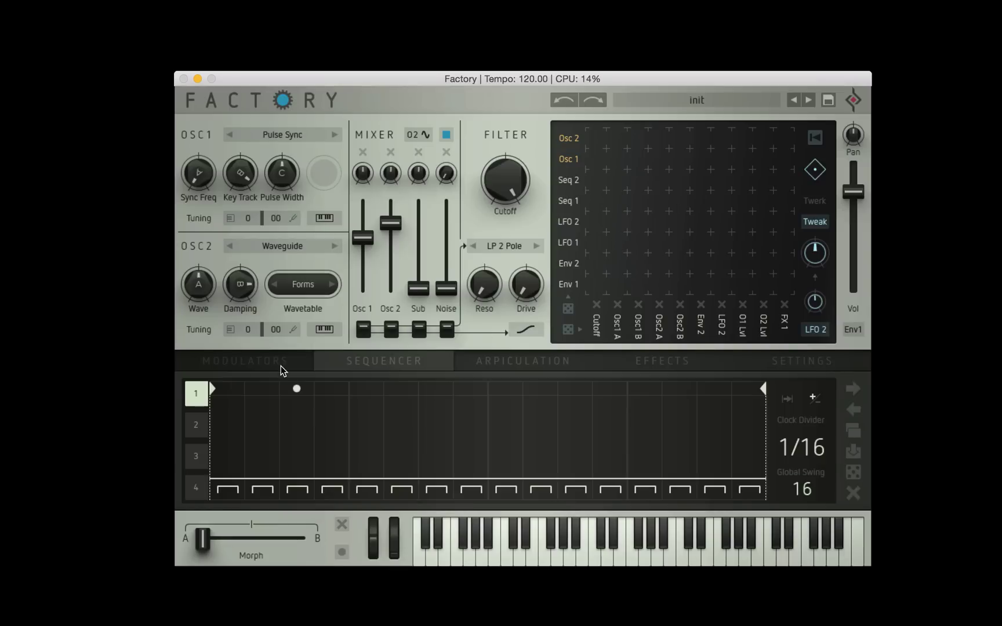
left_click(264, 364)
left_click(521, 363)
left_click(384, 361)
left_click(202, 427)
left_click(197, 456)
left_click(197, 486)
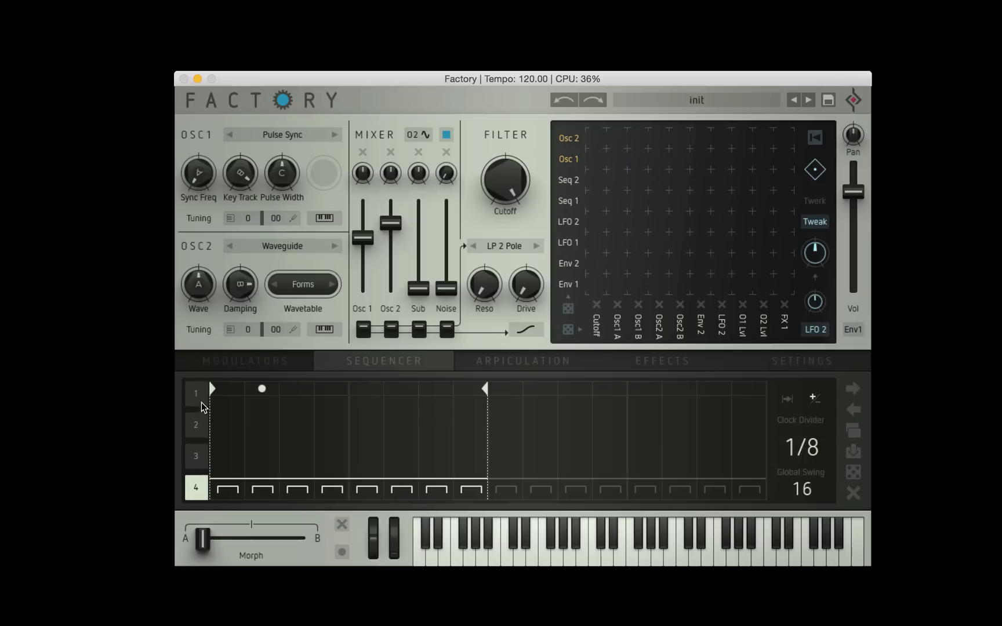
left_click(206, 399)
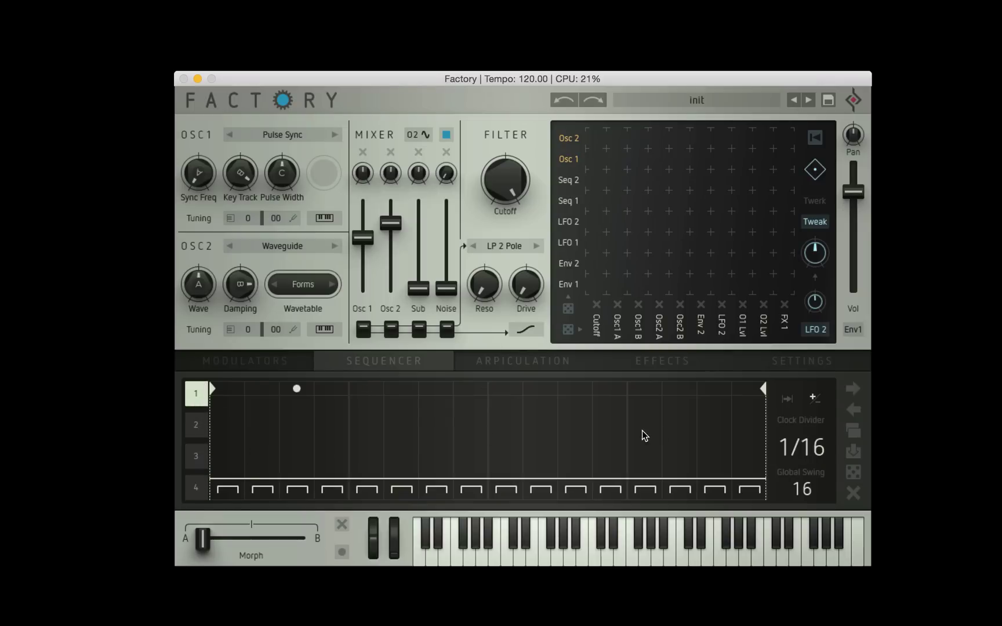
Draw rising step values from step 3 onward in sequencer 1 and set its clock to 1/8
mouse_move(212, 395)
left_mouse_down()
mouse_move(259, 391)
mouse_move(215, 393)
left_mouse_up()
mouse_move(764, 387)
left_mouse_down()
mouse_move(667, 388)
mouse_move(765, 389)
left_mouse_up()
left_click(790, 401)
left_click(814, 399)
mouse_move(299, 471)
left_mouse_down()
mouse_move(537, 464)
mouse_move(637, 377)
mouse_move(682, 410)
left_mouse_up()
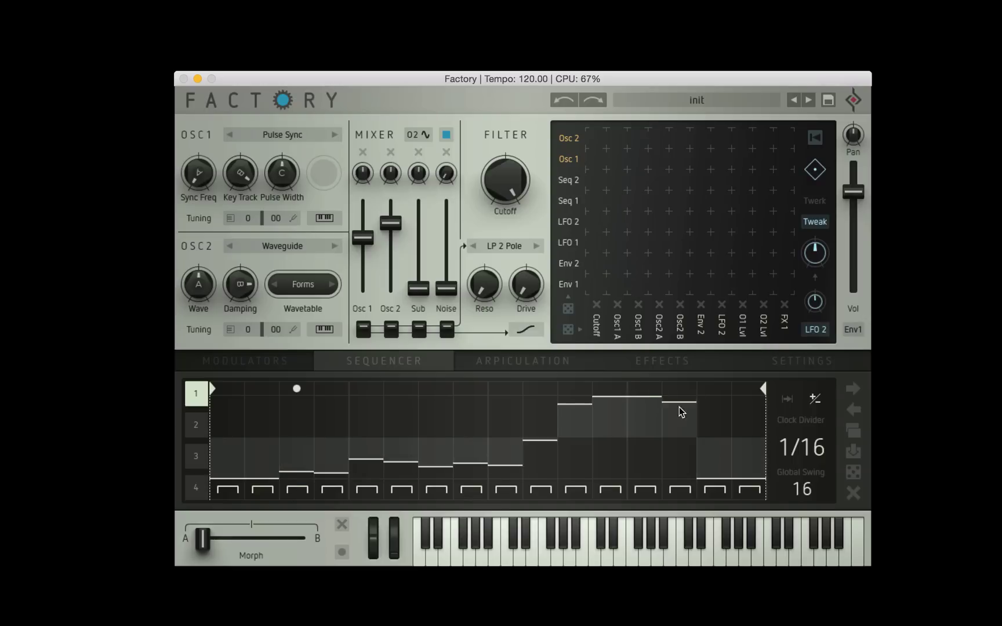
left_click(814, 399)
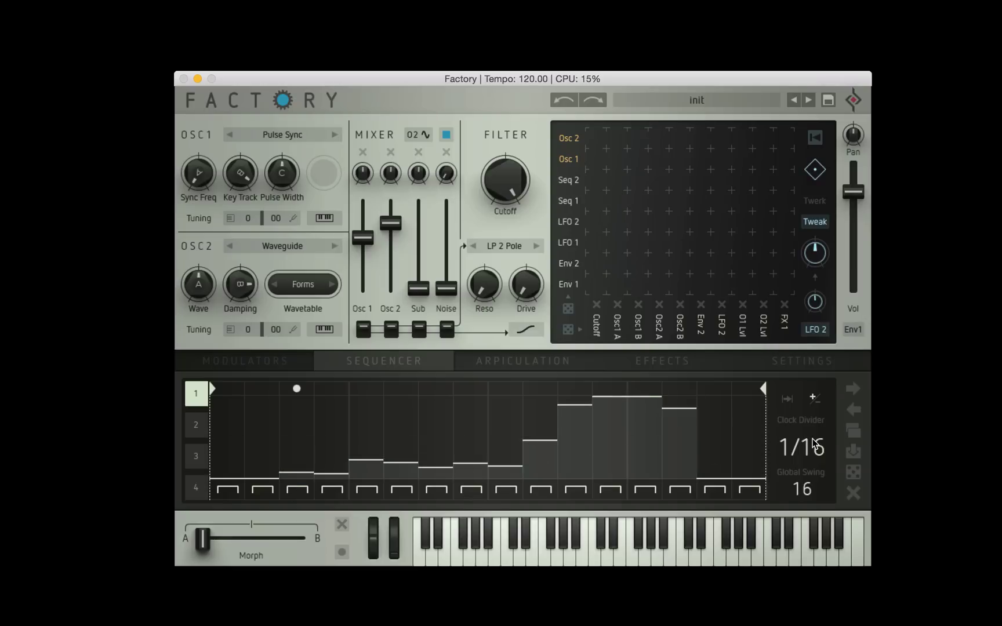
left_click_drag(813, 454, 813, 463)
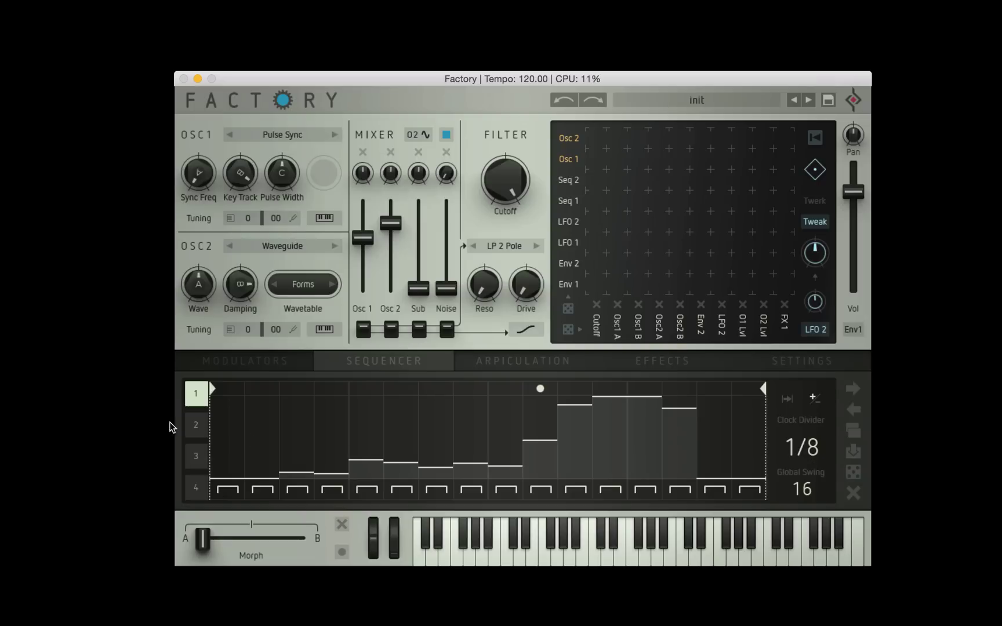
Review the patterns of sequencers 2–4 and return to sequencer 1
left_click(196, 425)
left_click(196, 393)
left_click(192, 427)
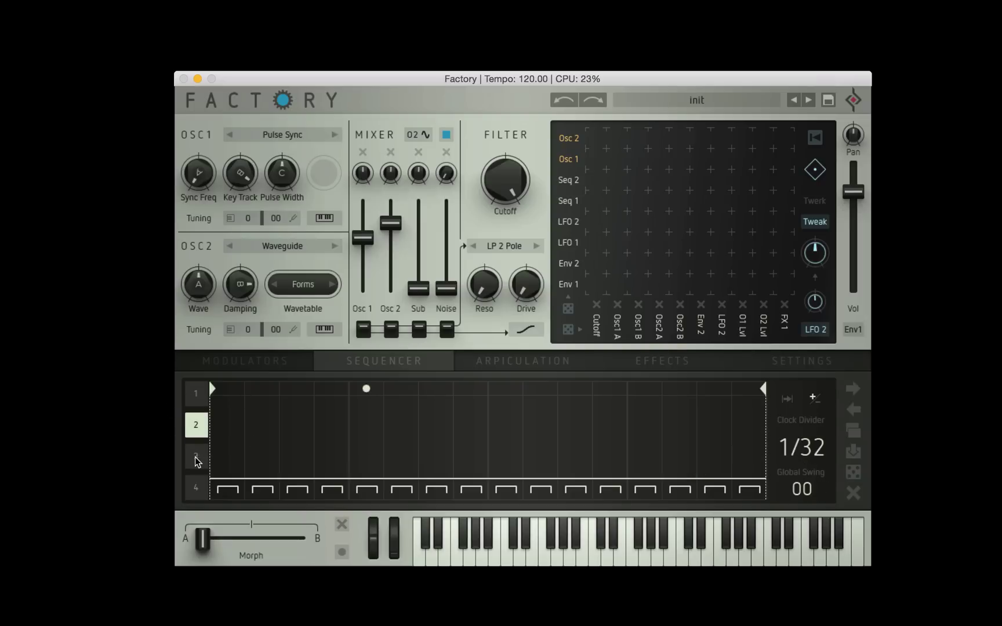
left_click(196, 456)
left_click(196, 488)
left_click(196, 393)
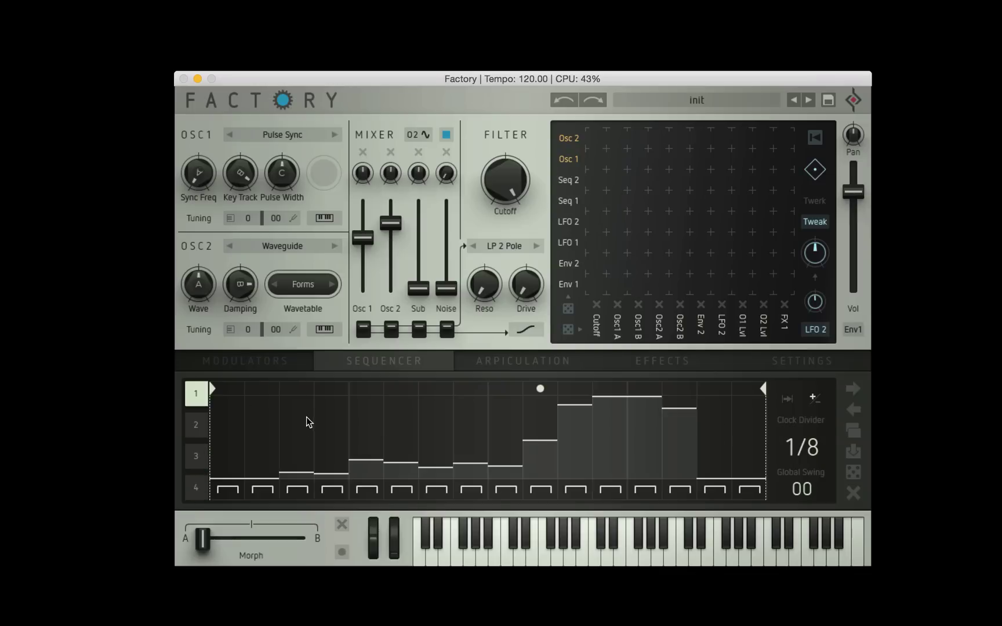
Shift sequencer 1's pattern two steps right, then back to its original position
left_click(567, 200)
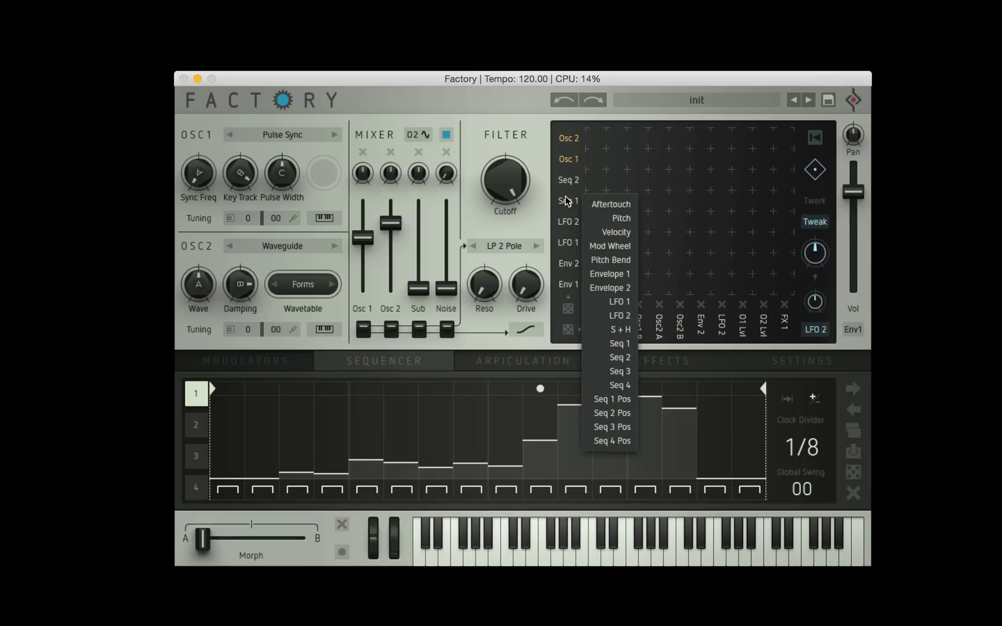
left_click(567, 201)
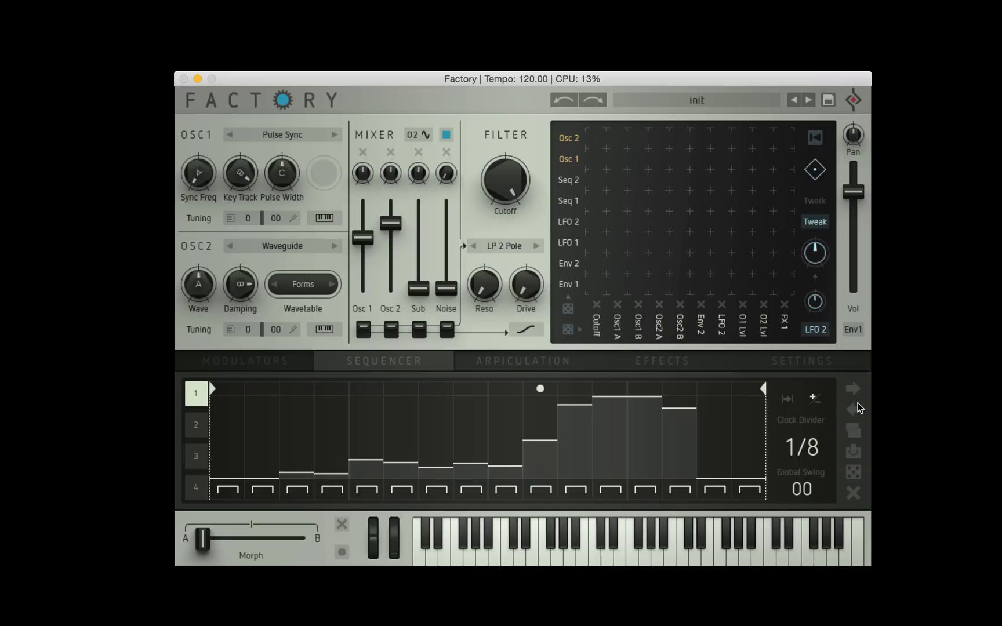
left_click(851, 392)
left_click(850, 393)
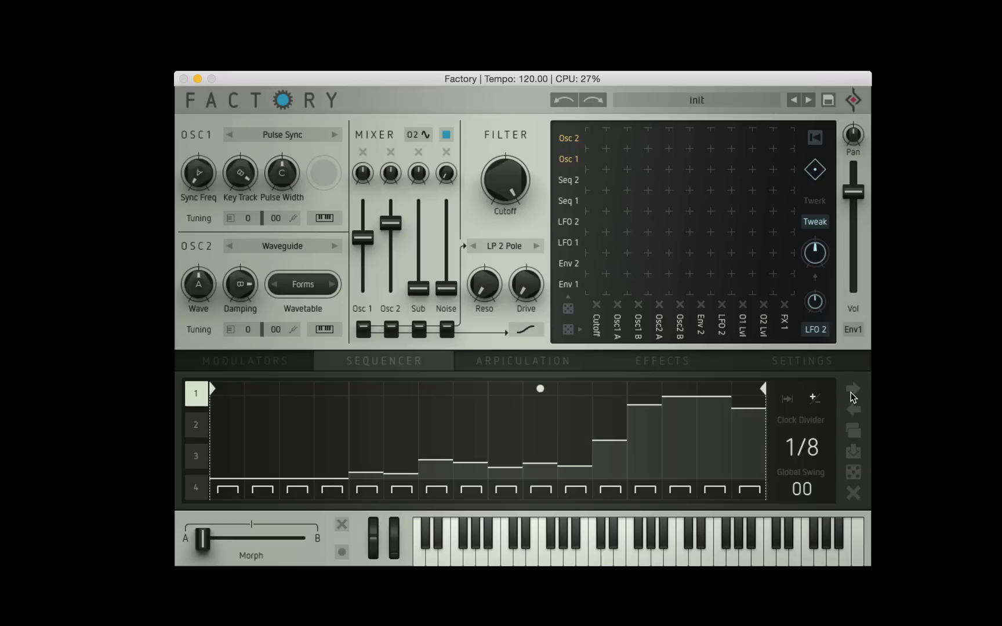
left_click(851, 411)
left_click(852, 411)
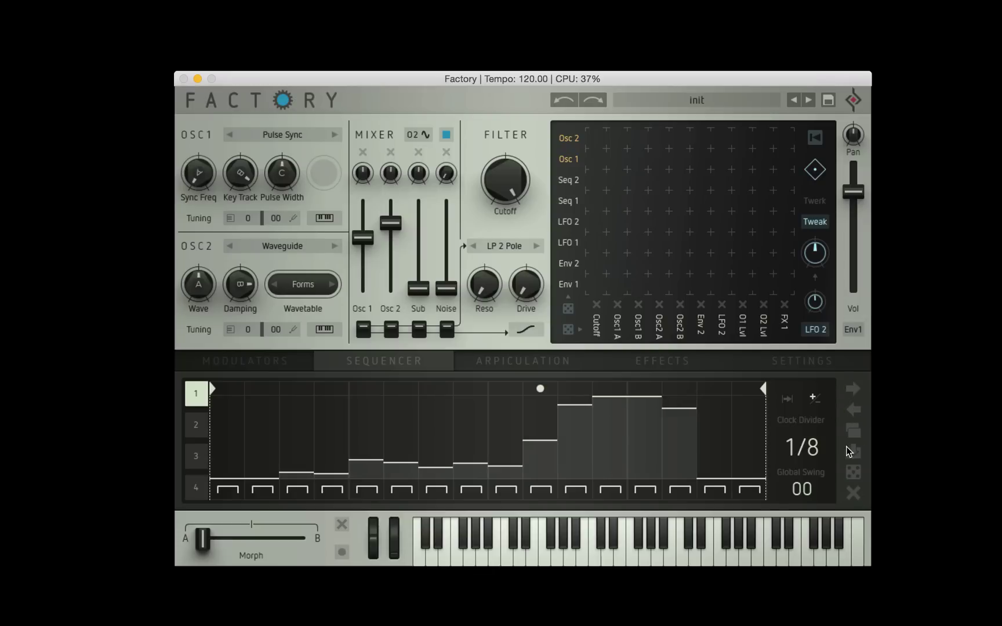
Select sequencer 2, randomize its values and shapes, then clear it to a flat line
left_click(196, 429)
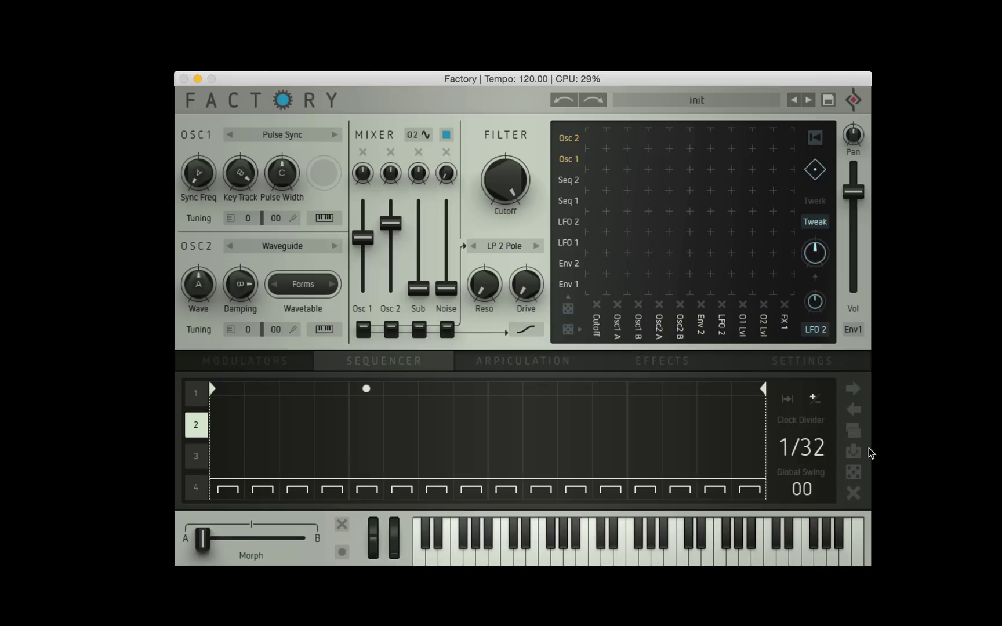
left_click(853, 451)
left_click(852, 472)
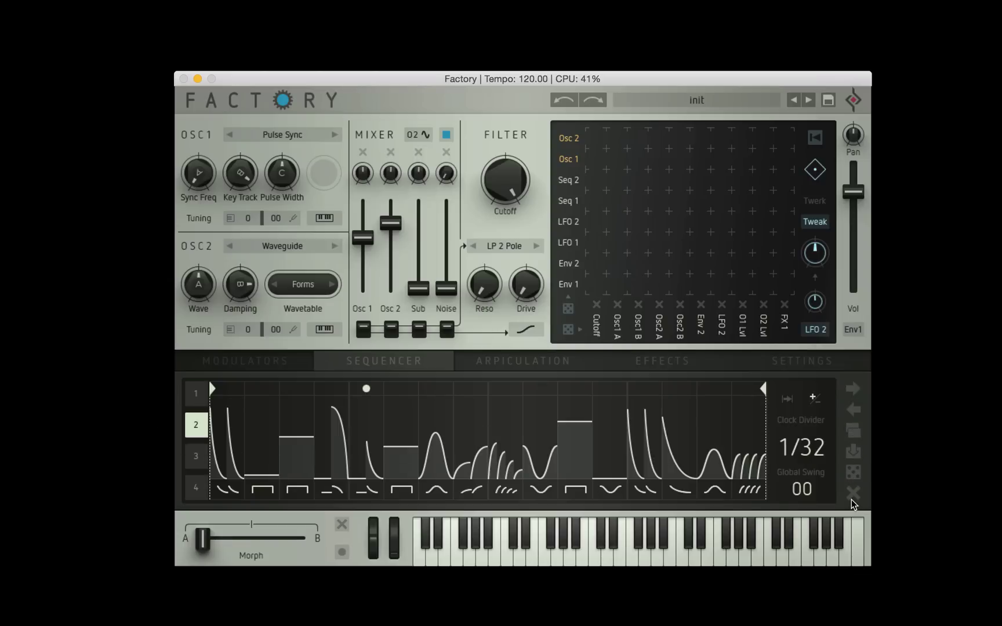
left_click(852, 495)
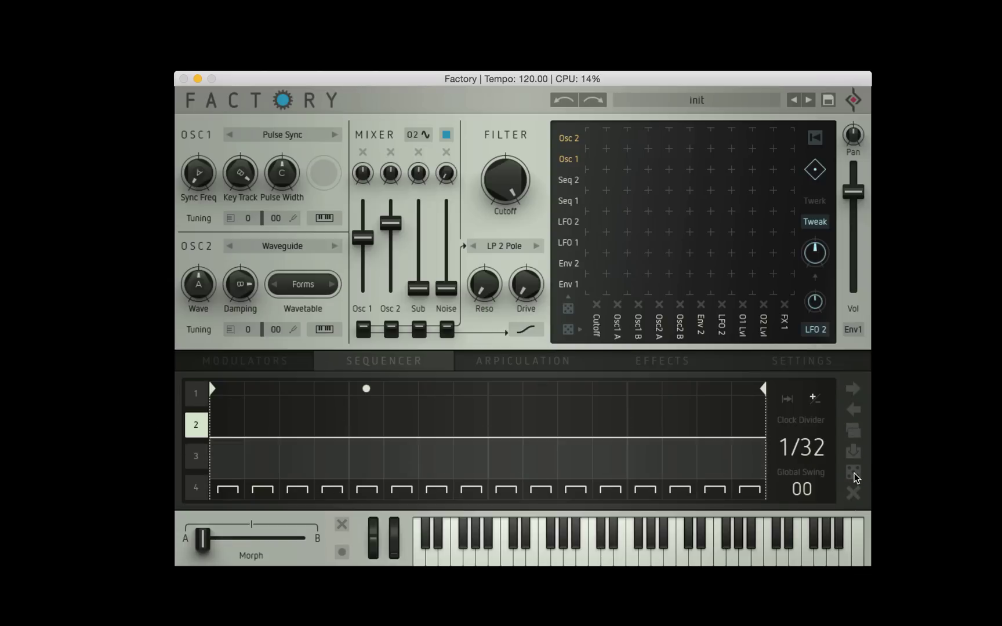
Randomize sequencer 2's curve shapes, then give steps 1–3 rising, falling and valley curves
left_click(853, 473)
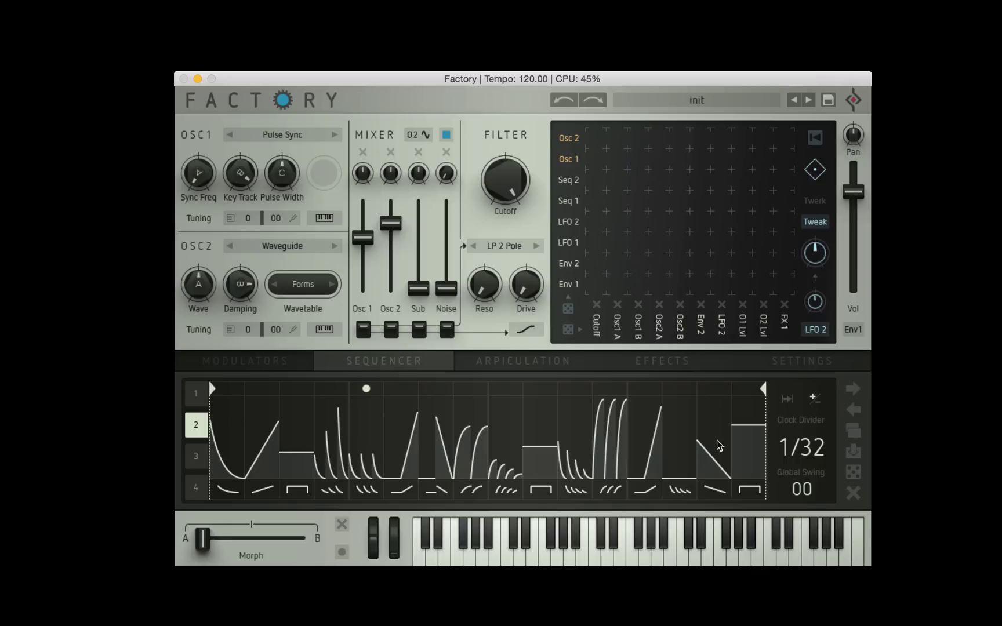
left_click(227, 492)
left_click(227, 494)
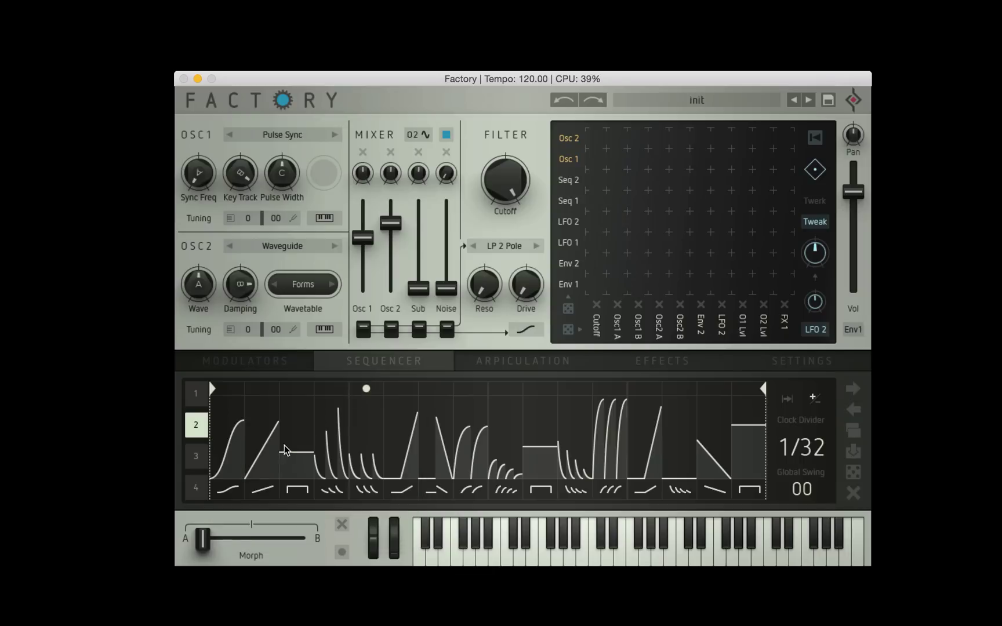
left_click(372, 388)
left_click(265, 491)
left_click(361, 416)
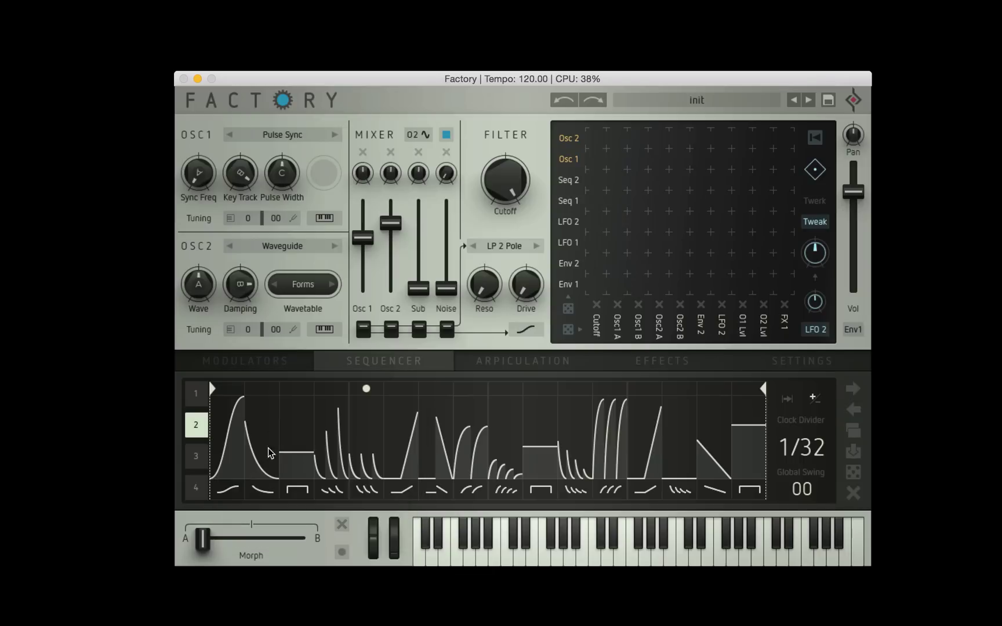
left_click(298, 490)
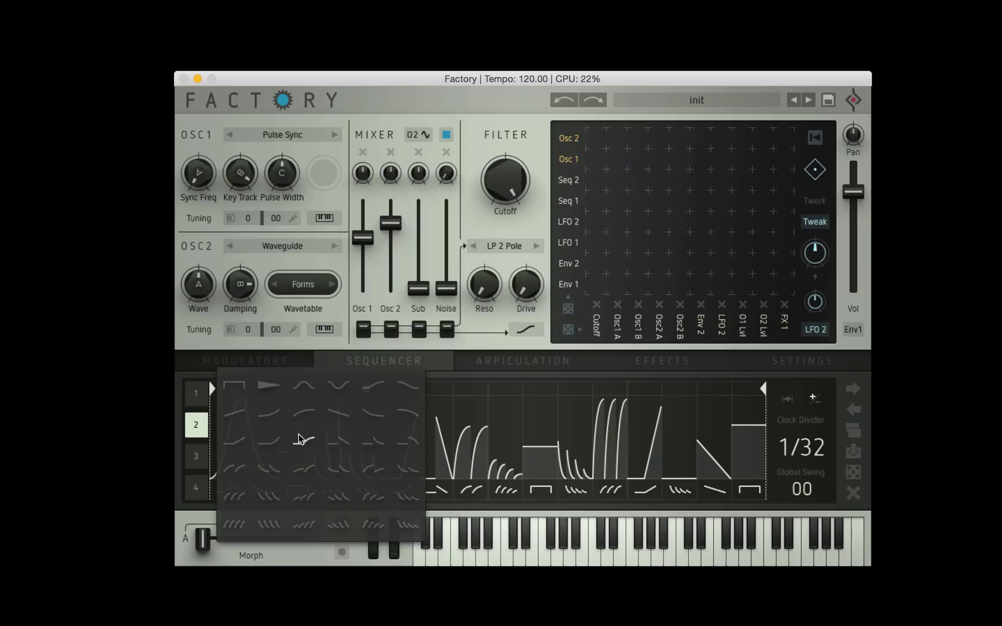
left_click(336, 386)
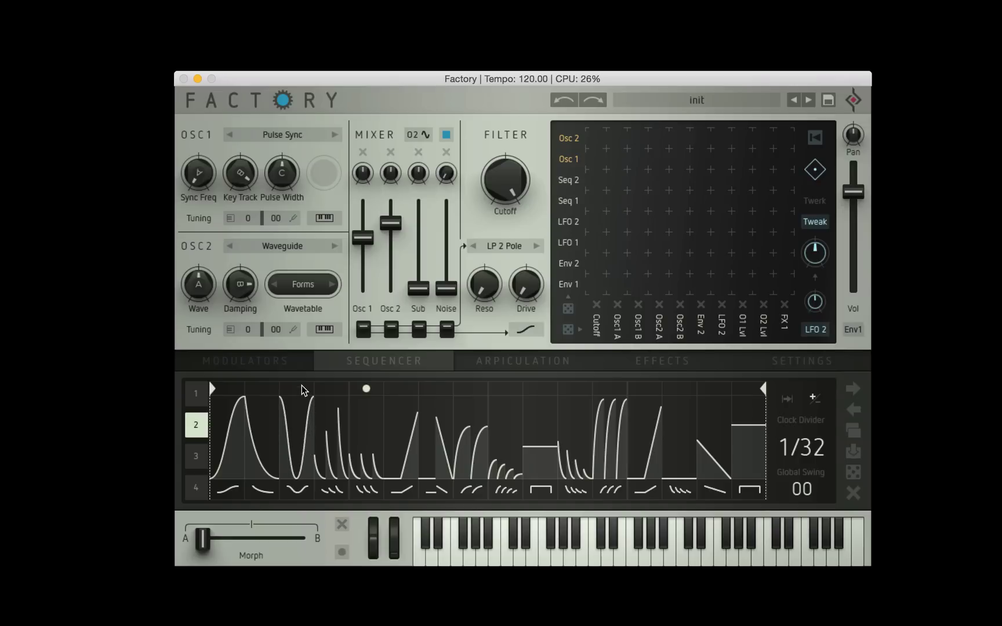
Give steps 4, 5 and 6 single, triple and four-spike decaying shapes
left_click(332, 492)
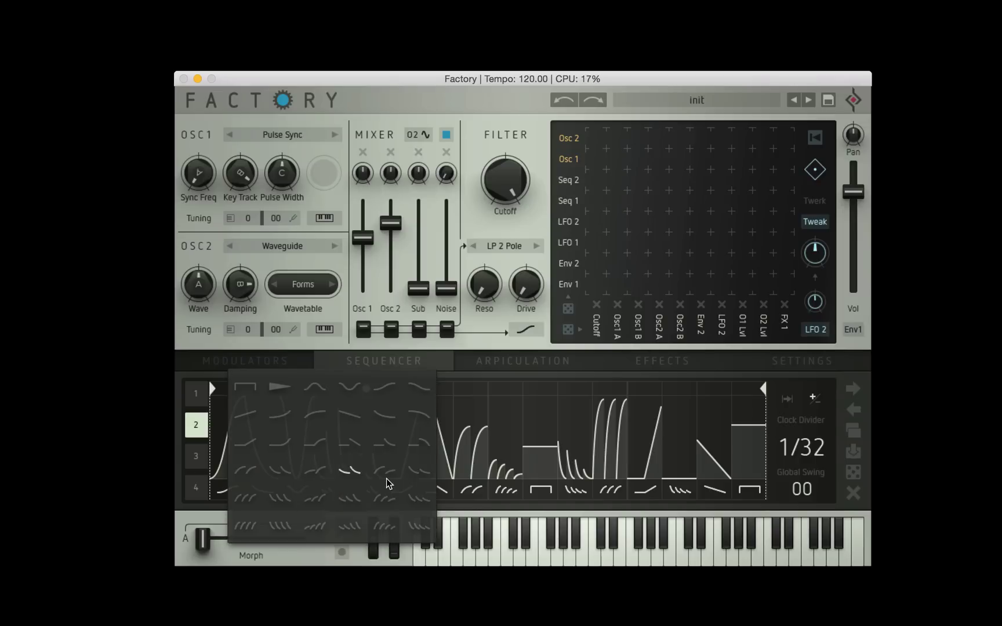
left_click(349, 472)
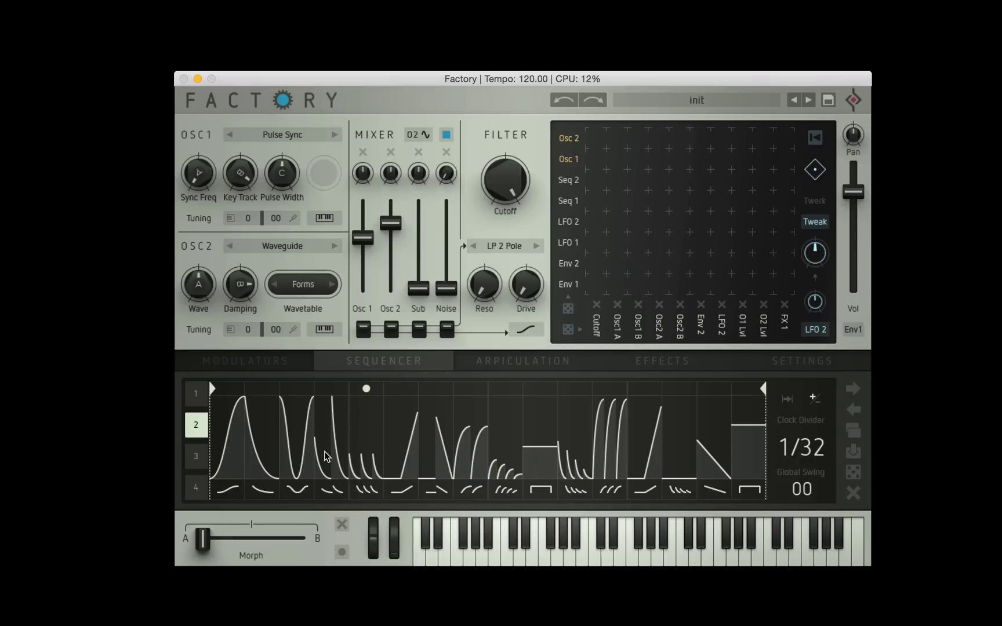
left_click(366, 492)
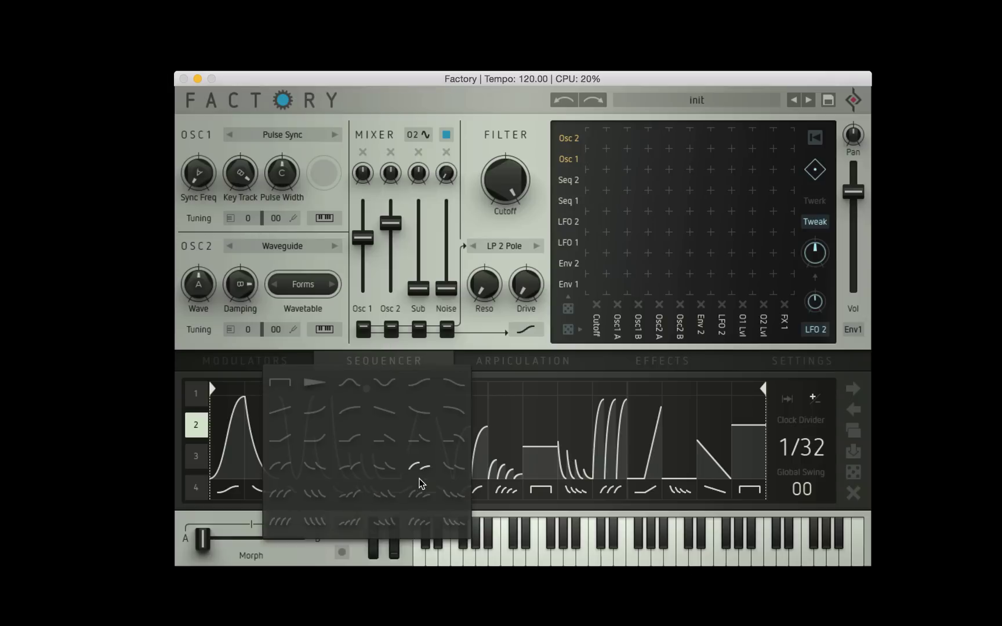
left_click(375, 497)
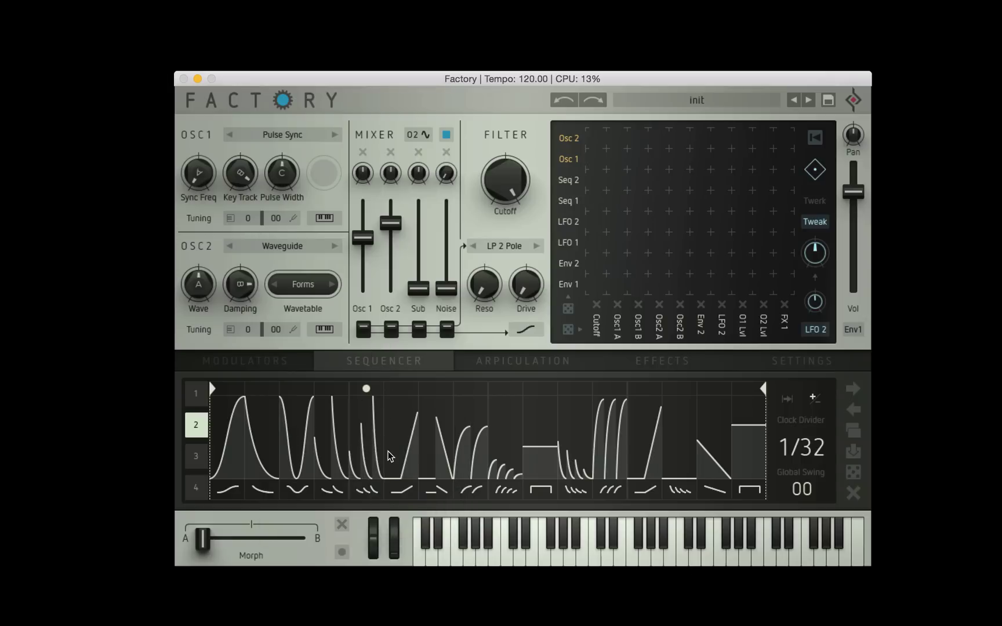
left_click(403, 493)
left_click(482, 529)
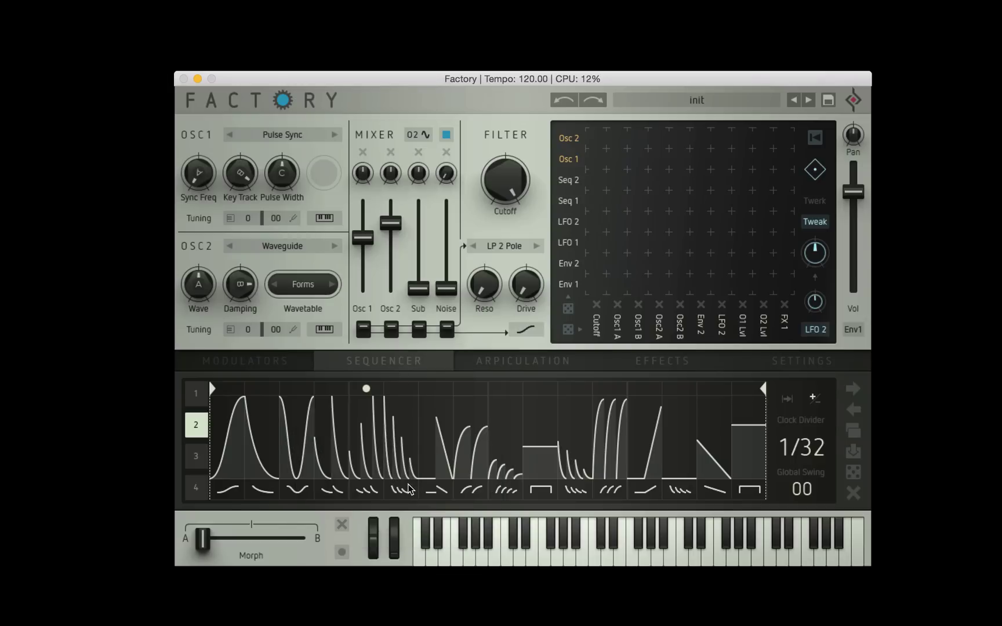
Pick the ramp shape on step 7 and paint it across steps 1–6 of sequencer 2
left_click(436, 498)
left_click(383, 395)
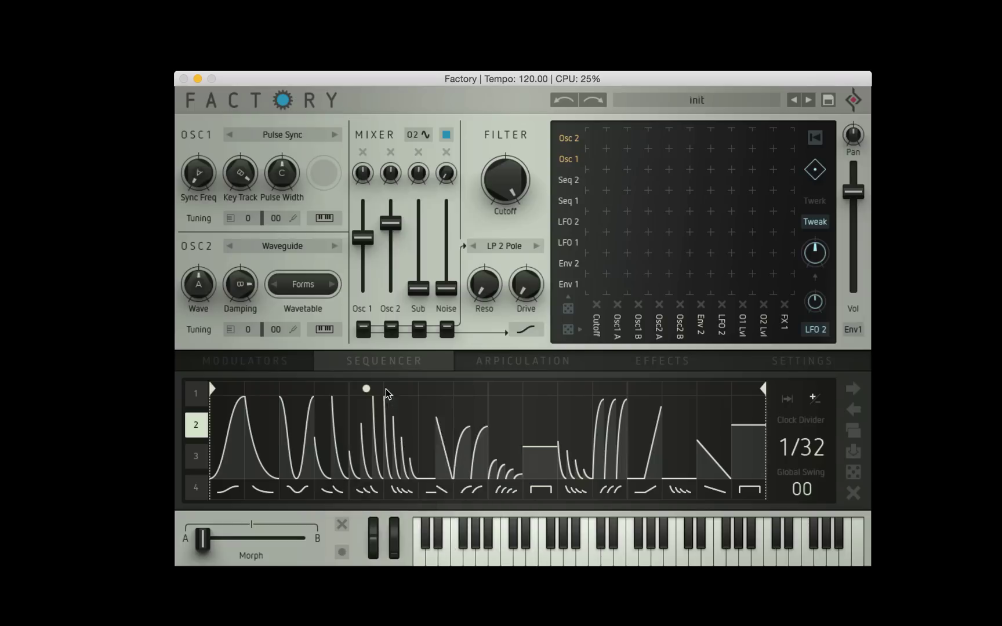
left_click(436, 493)
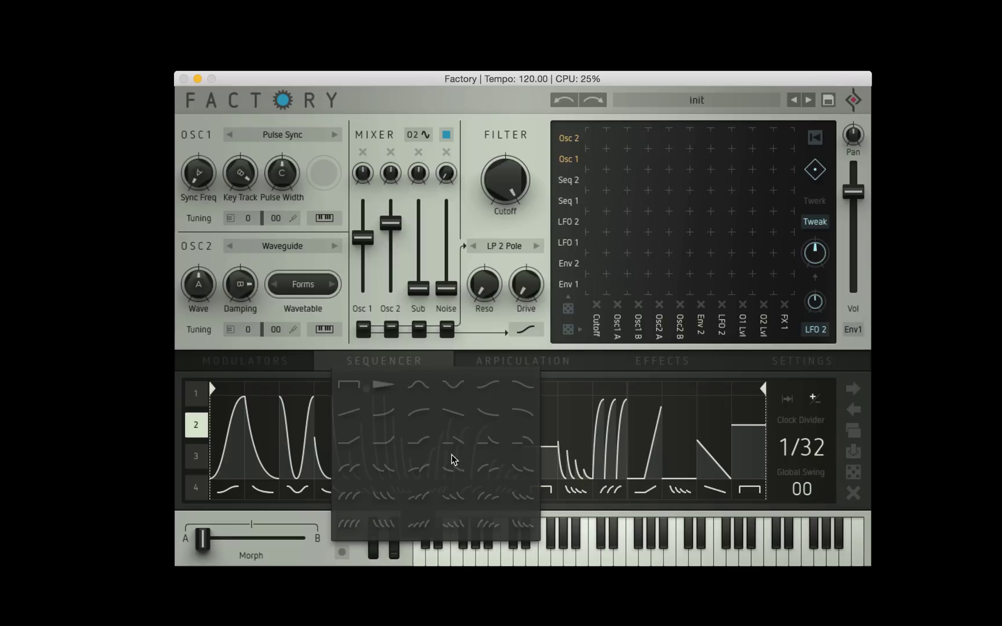
left_click(377, 387)
mouse_move(439, 493)
left_mouse_down()
mouse_move(206, 492)
mouse_move(752, 494)
left_mouse_up()
Draw a smooth rising-and-falling contour across sequencer 2, redrawing it with higher peaks
mouse_move(242, 441)
left_mouse_down()
mouse_move(308, 450)
mouse_move(428, 432)
mouse_move(458, 411)
mouse_move(497, 433)
mouse_move(601, 408)
mouse_move(725, 439)
left_mouse_up()
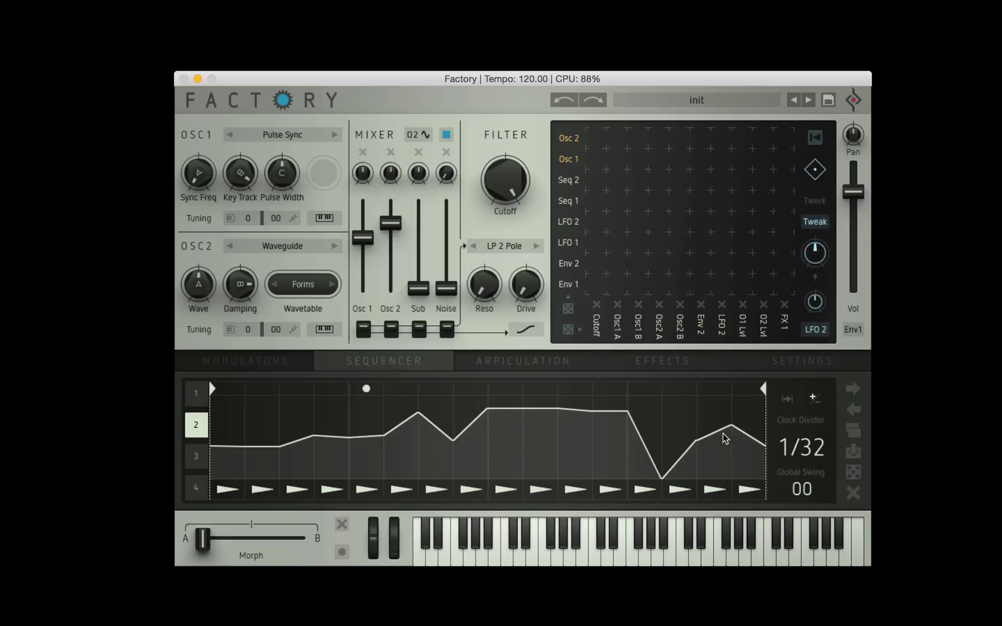
left_click(245, 363)
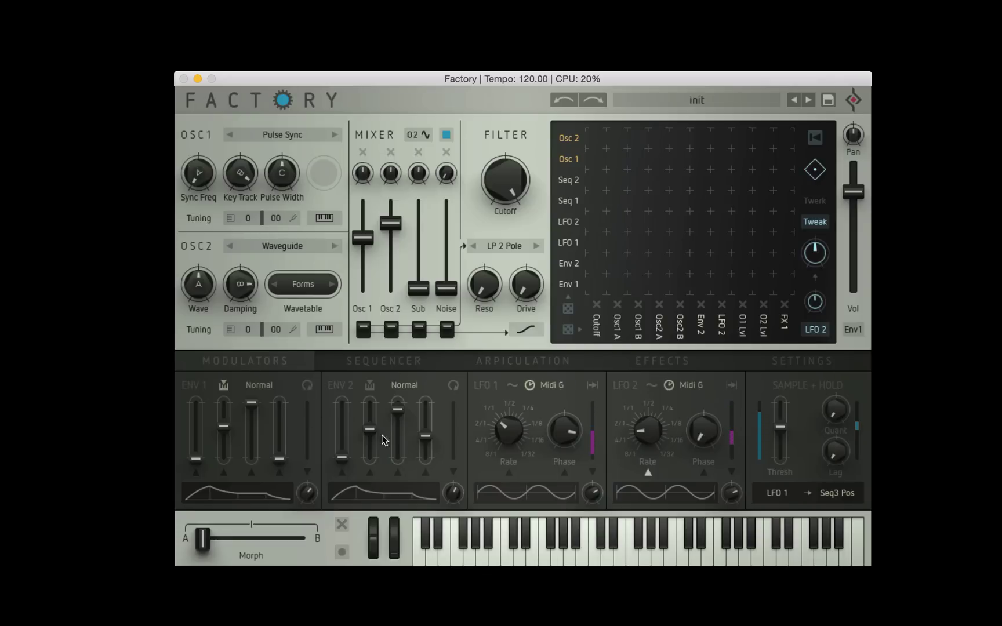
left_click(387, 364)
mouse_move(269, 453)
left_mouse_down()
mouse_move(551, 441)
mouse_move(717, 417)
mouse_move(678, 462)
mouse_move(626, 451)
left_mouse_up()
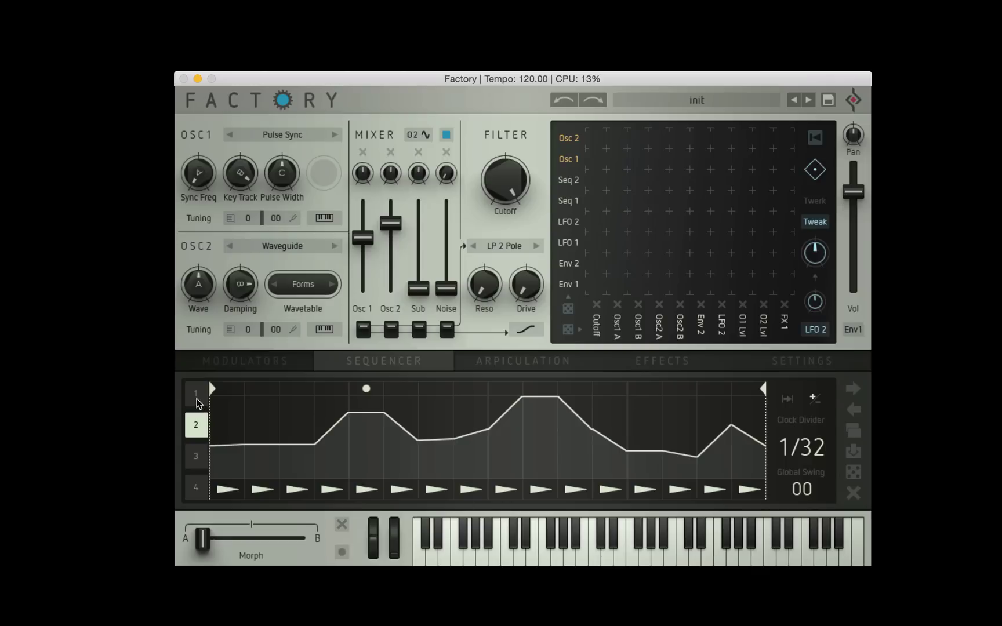
Clear sequencer 1, turn Osc 1 and Osc 2 fully down, and raise the Noise level
left_click(196, 394)
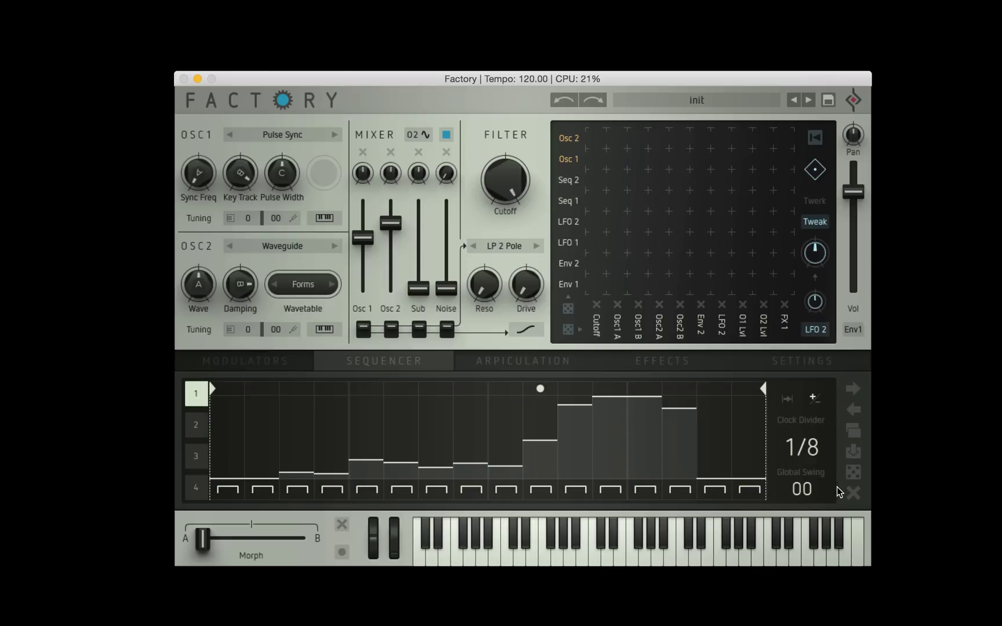
left_click(854, 492)
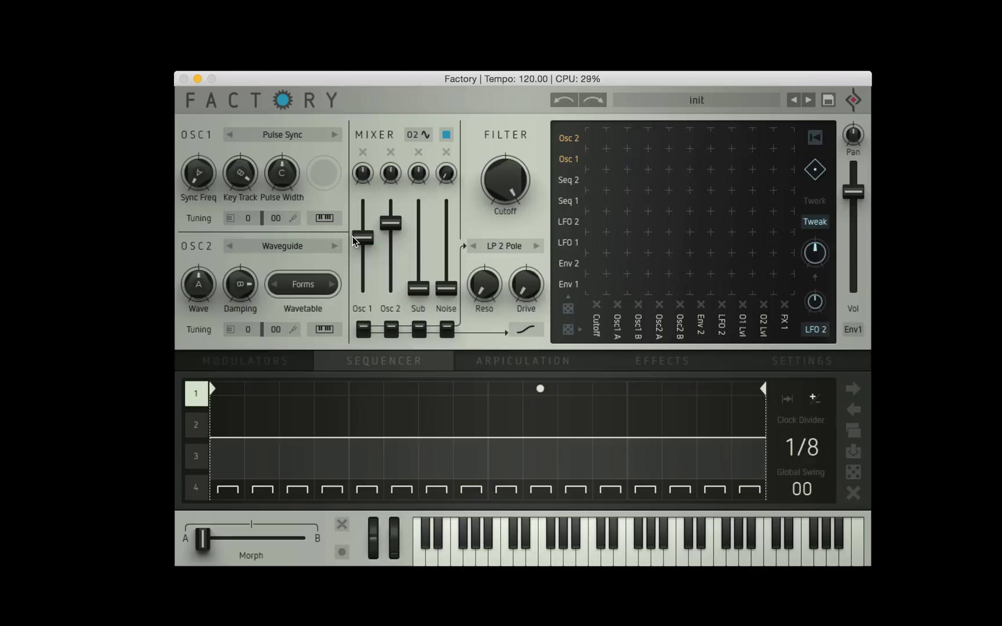
left_click_drag(353, 236, 373, 353)
left_click_drag(390, 229, 391, 293)
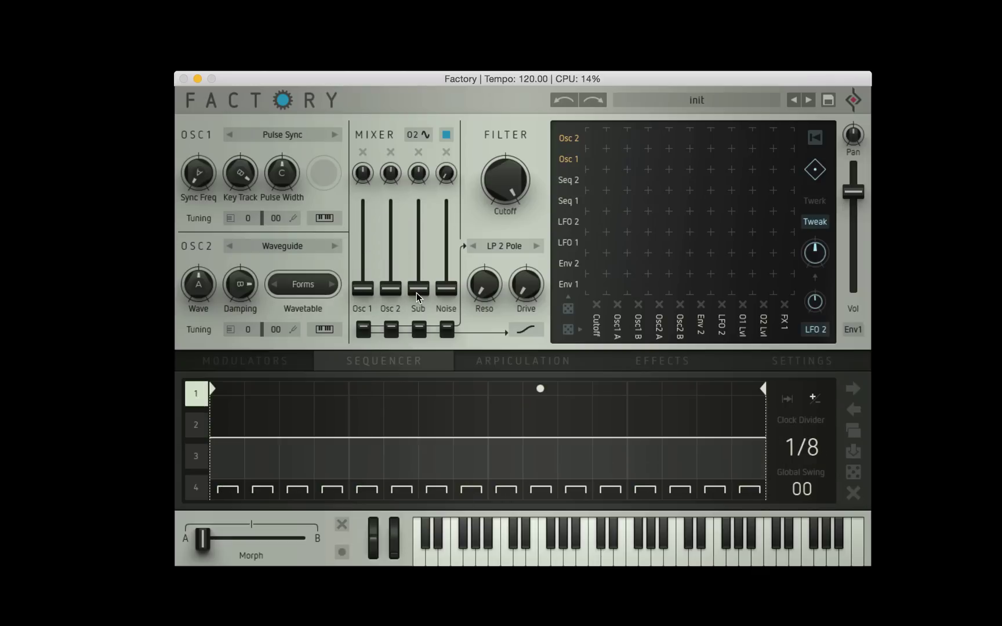
left_click_drag(452, 290, 452, 179)
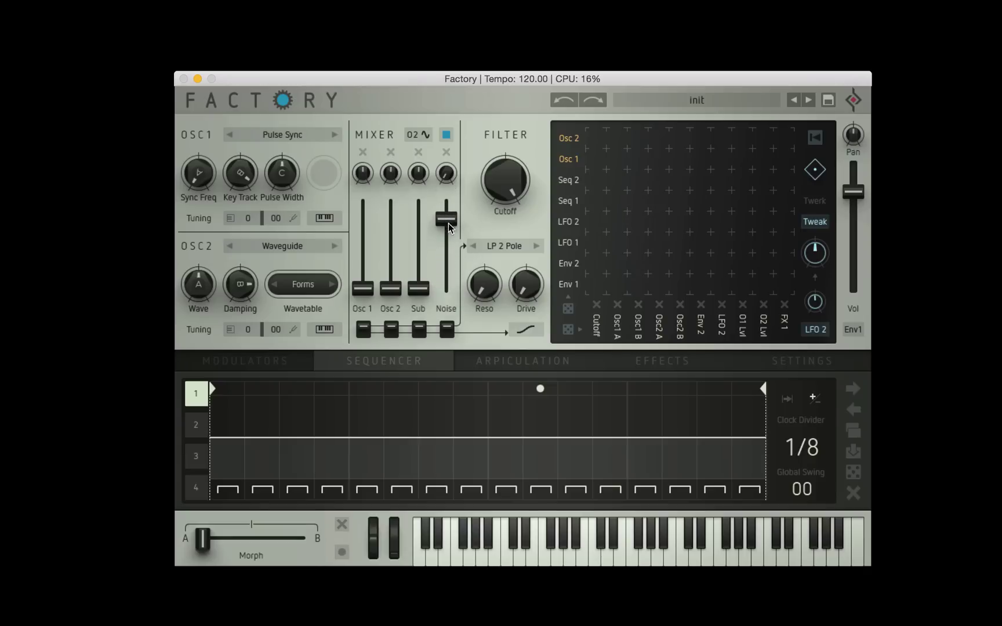
left_click_drag(448, 226, 449, 212)
left_click_drag(451, 215, 451, 212)
Connect Seq 1 to Noise Level in the modulation matrix
left_click(571, 181)
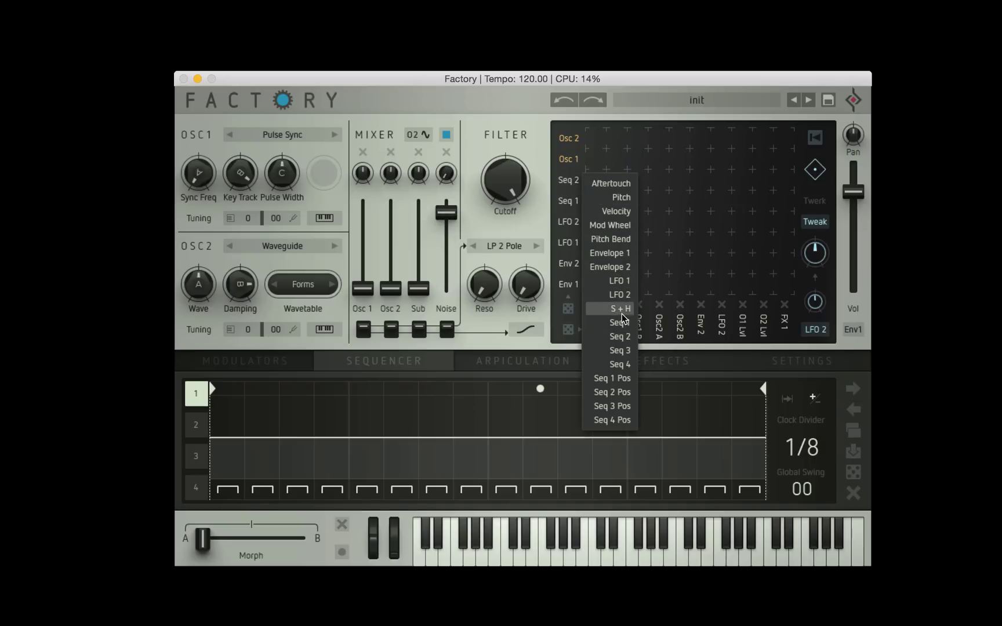
left_click(600, 330)
left_click(601, 330)
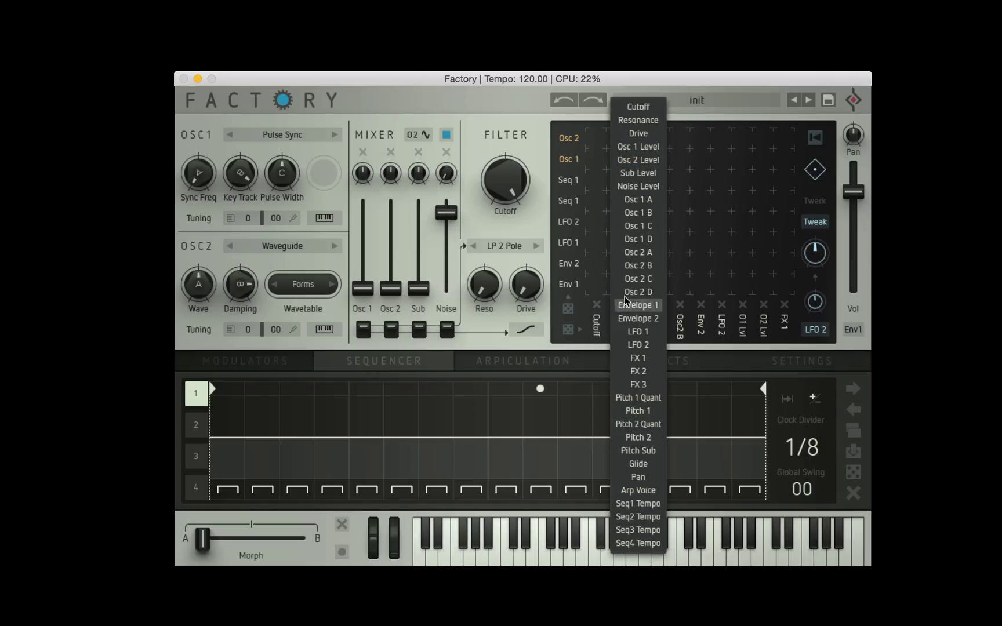
left_click(653, 188)
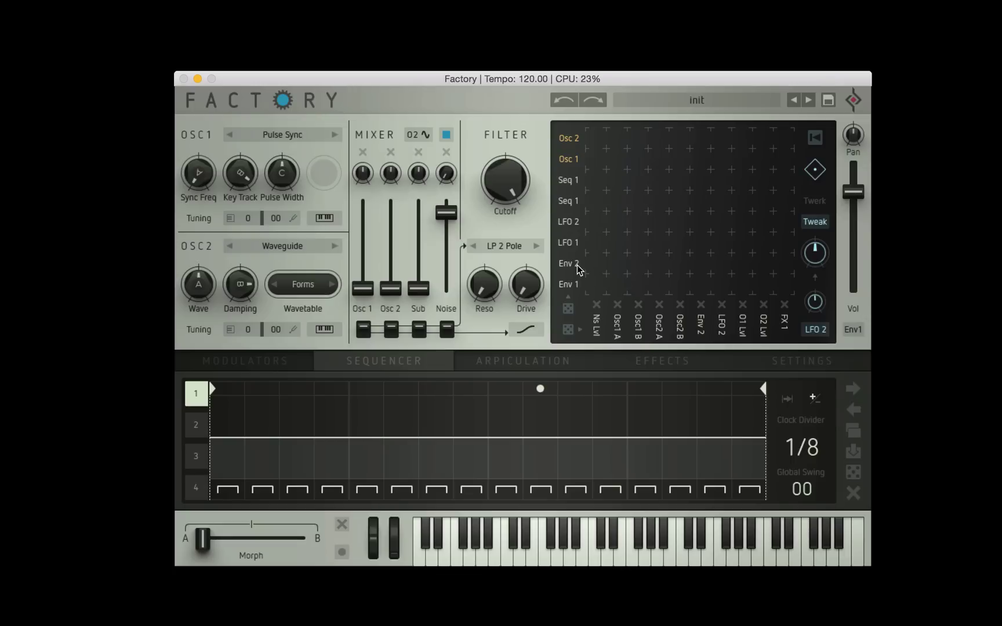
left_click(597, 168)
Pull sequencer 1's steps 2–16 to minimum, set its clock to 1/16, and apply a decay shape across steps
mouse_move(275, 506)
left_mouse_down()
mouse_move(701, 509)
mouse_move(783, 498)
left_mouse_up()
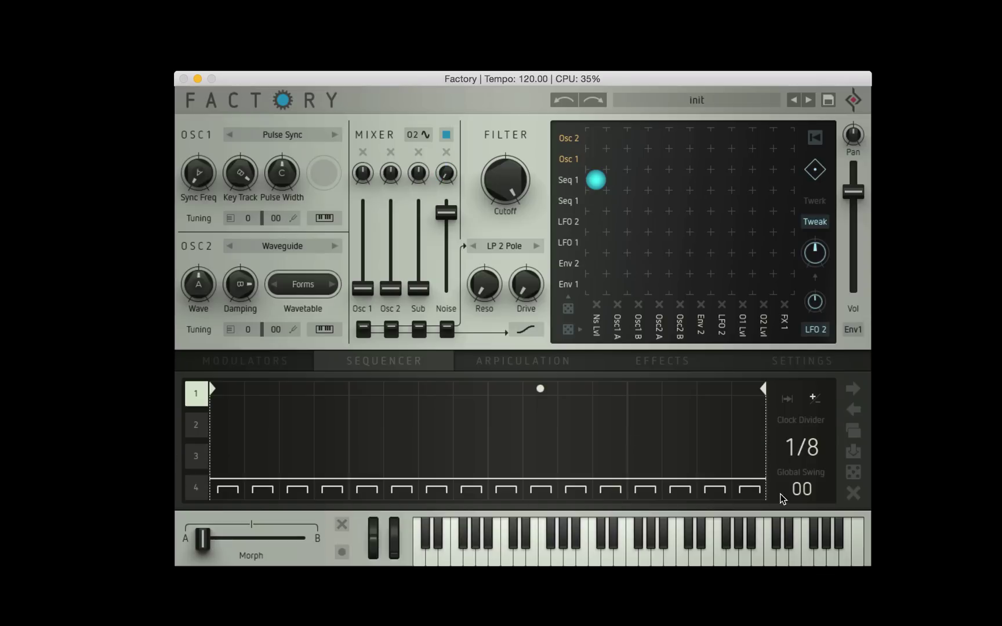
left_click_drag(817, 444, 820, 434)
left_click(228, 488)
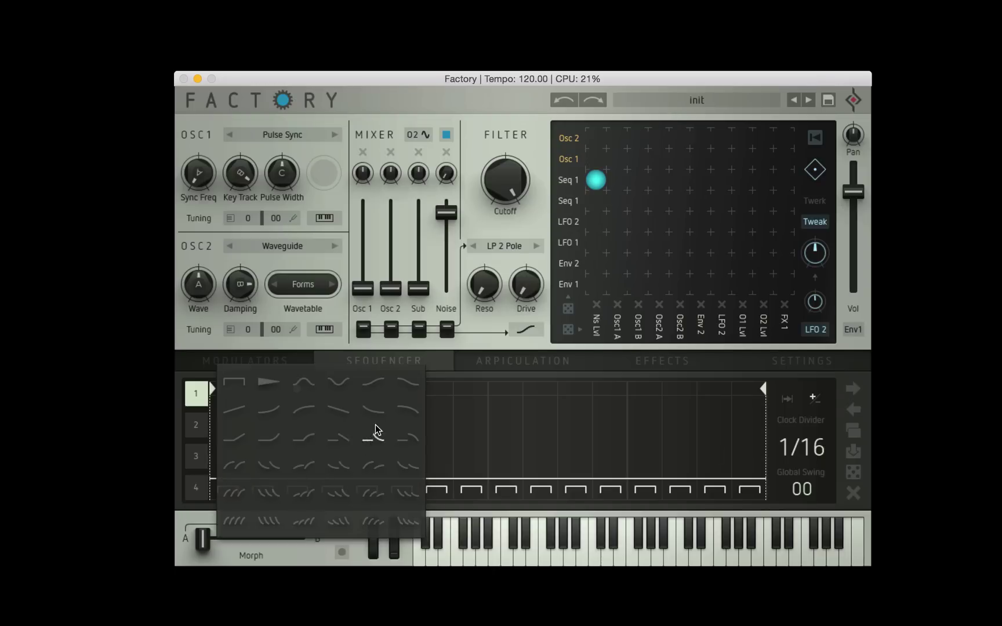
left_click(364, 411)
left_click(241, 427)
left_click(268, 427)
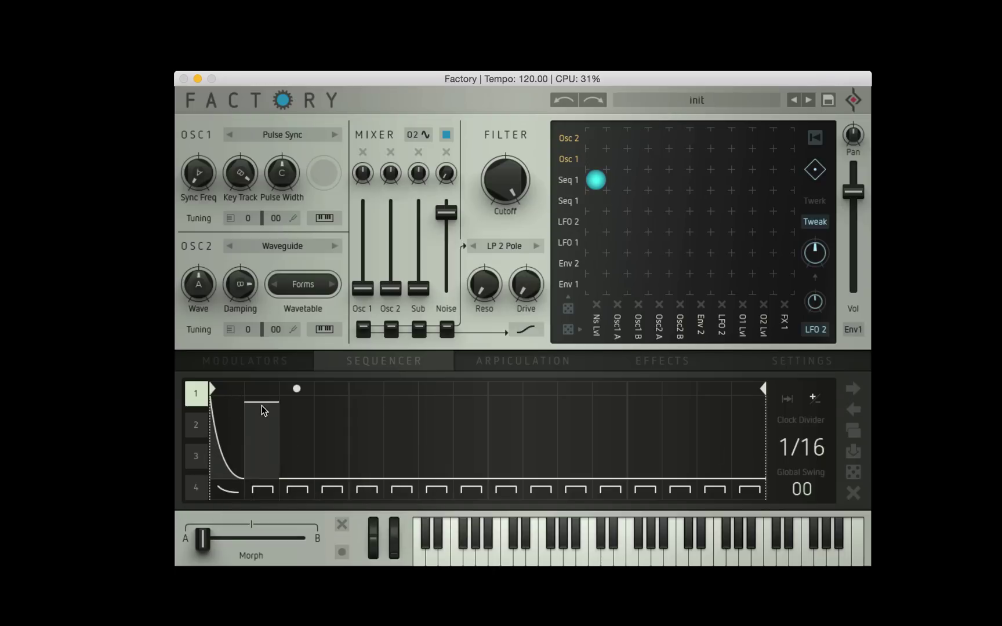
left_click_drag(232, 497, 753, 489)
Add decaying hi-hat hits of varying heights on steps 3, 4, 6–13 and 15
left_click(287, 445)
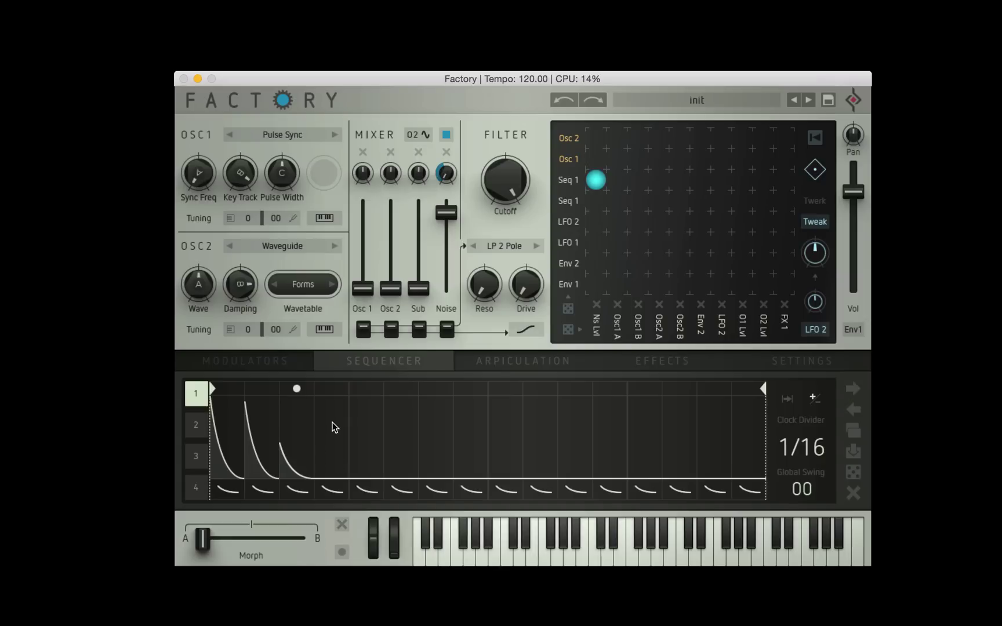
left_click(331, 423)
left_click(395, 442)
left_click(433, 440)
left_click(455, 402)
left_click(490, 444)
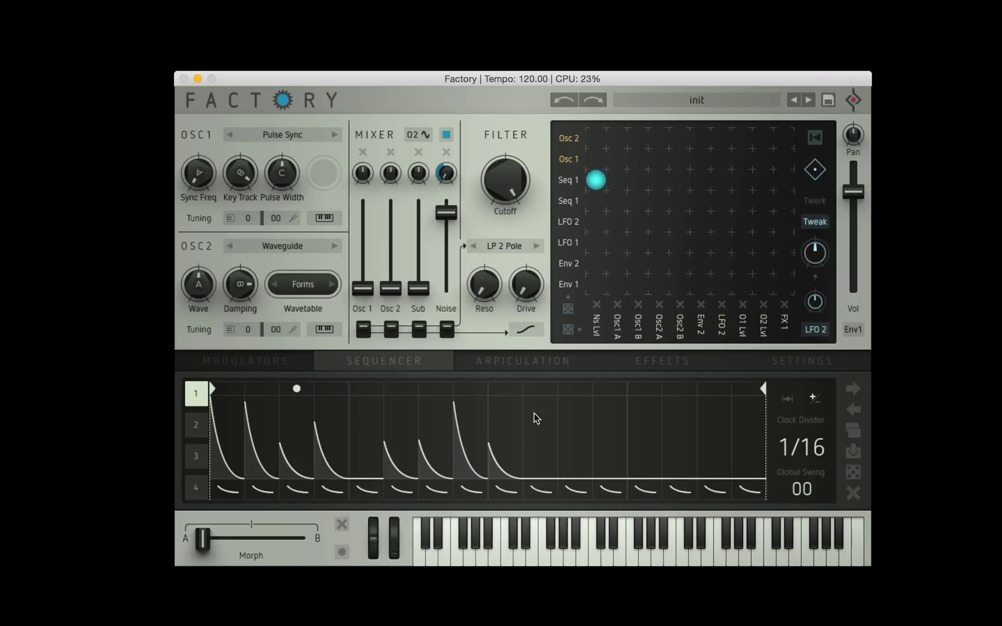
left_click(525, 404)
left_click(559, 429)
left_click(593, 439)
left_click(657, 425)
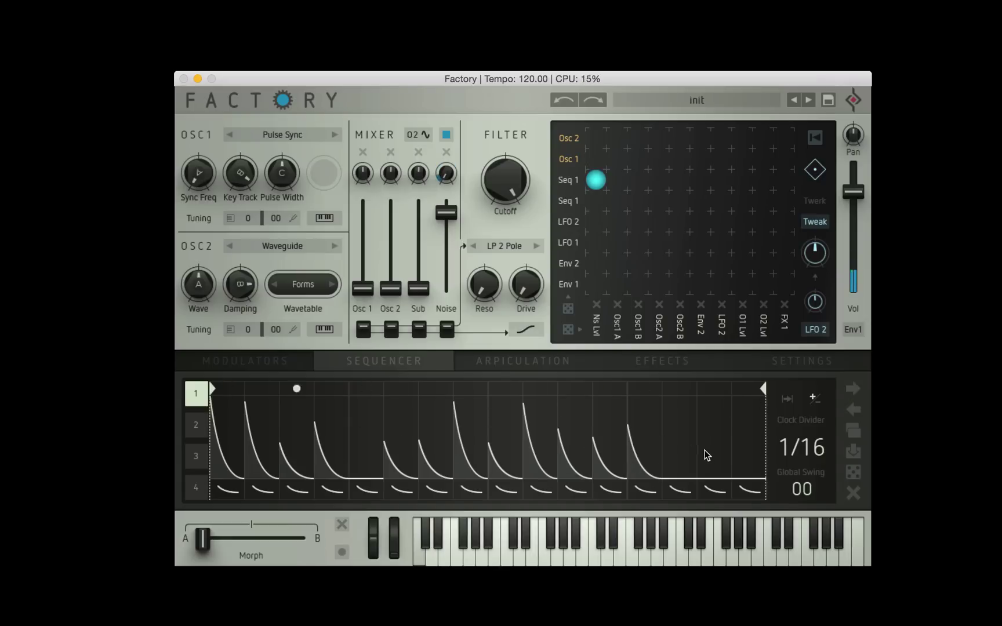
left_click(710, 423)
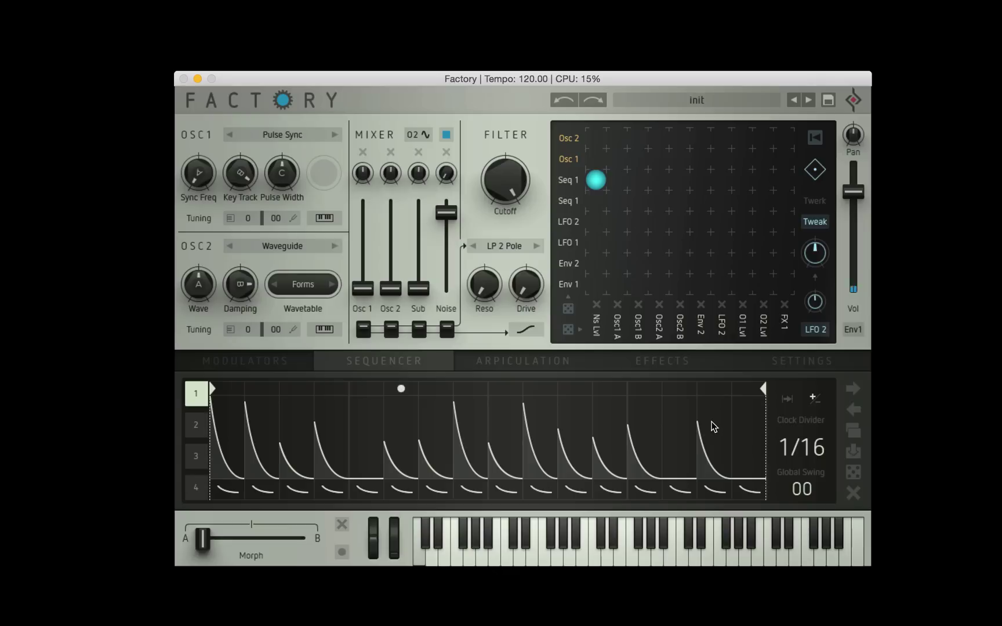
Give step 16 a triple-decay roll, step 5 a double-decay curve, and adjust a later step's decay peak
right_click(747, 482)
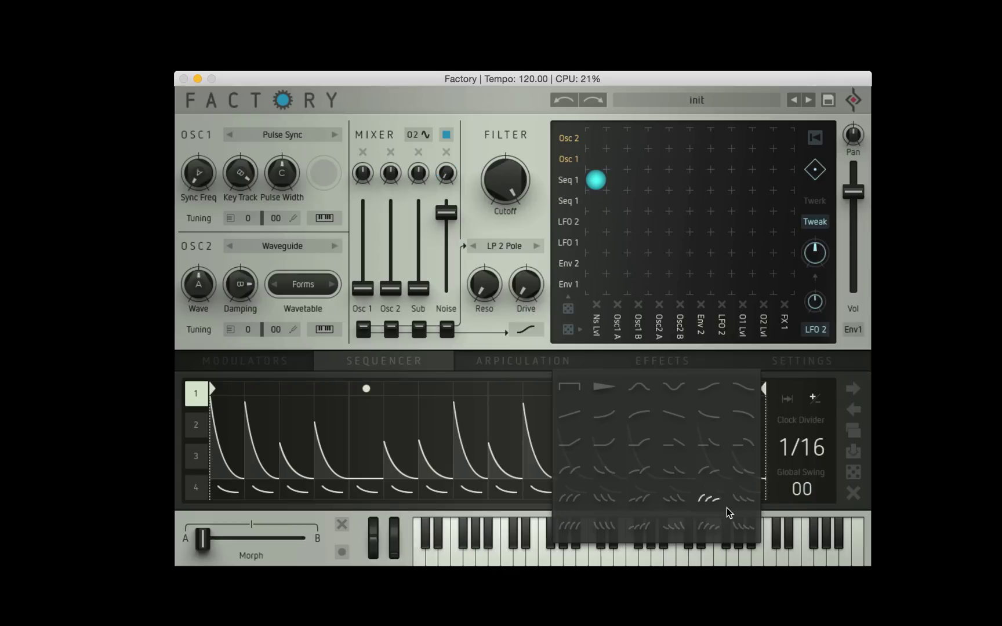
left_click(682, 502)
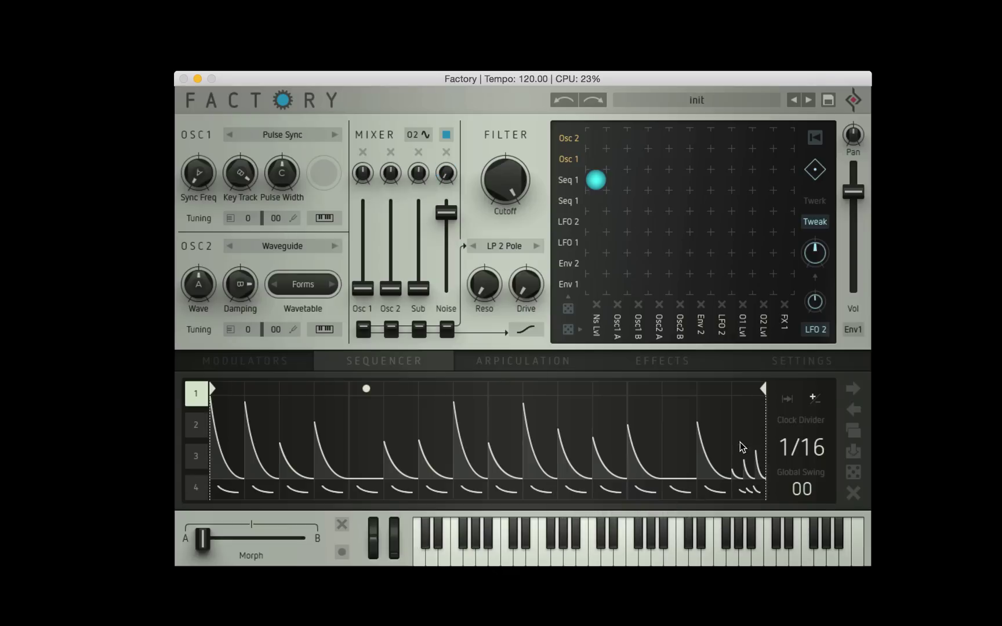
right_click(366, 489)
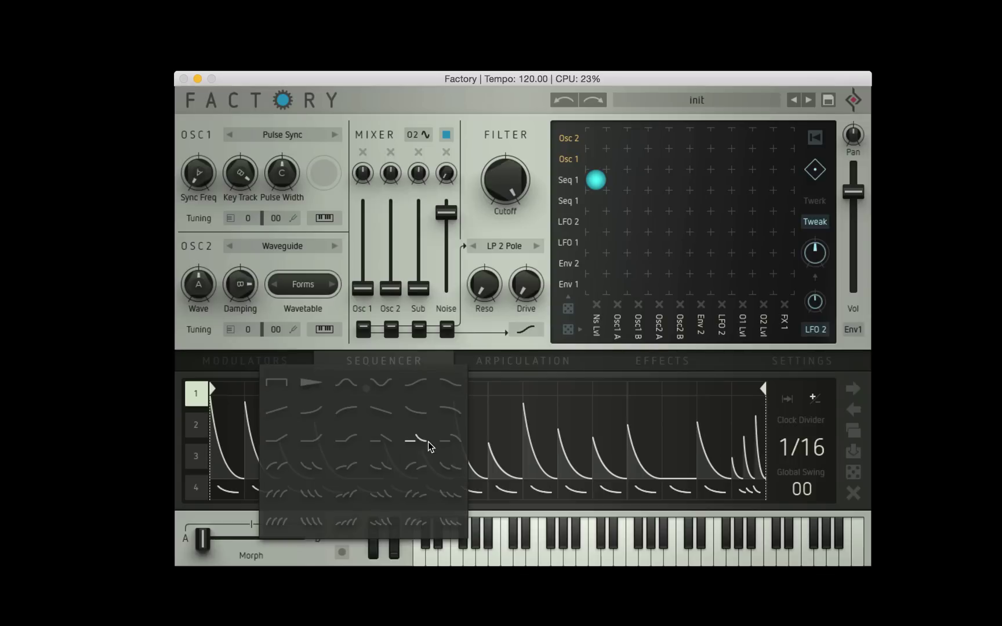
left_click(388, 464)
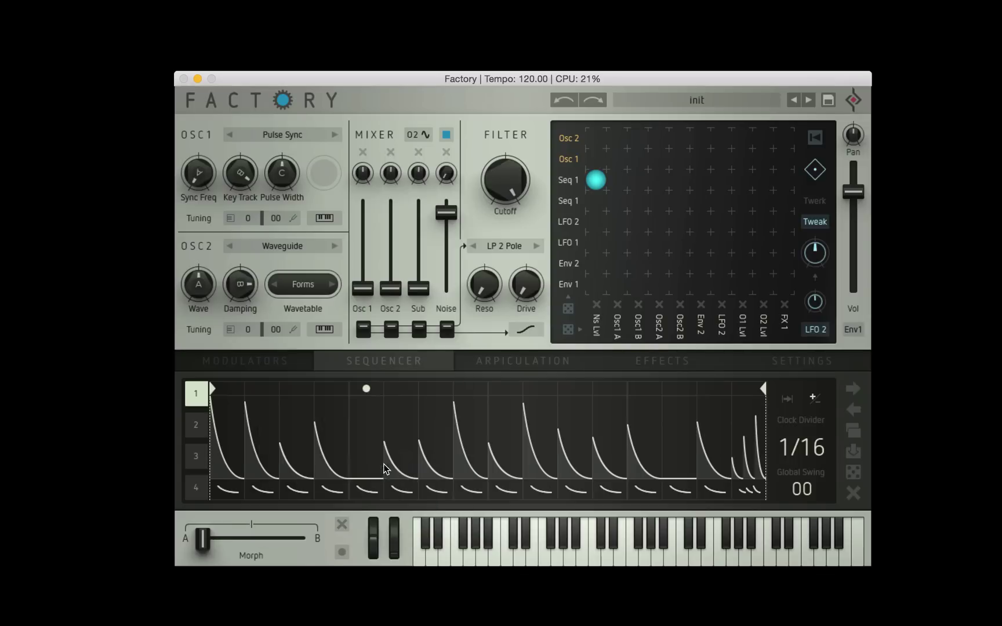
right_click(442, 489)
left_click(458, 442)
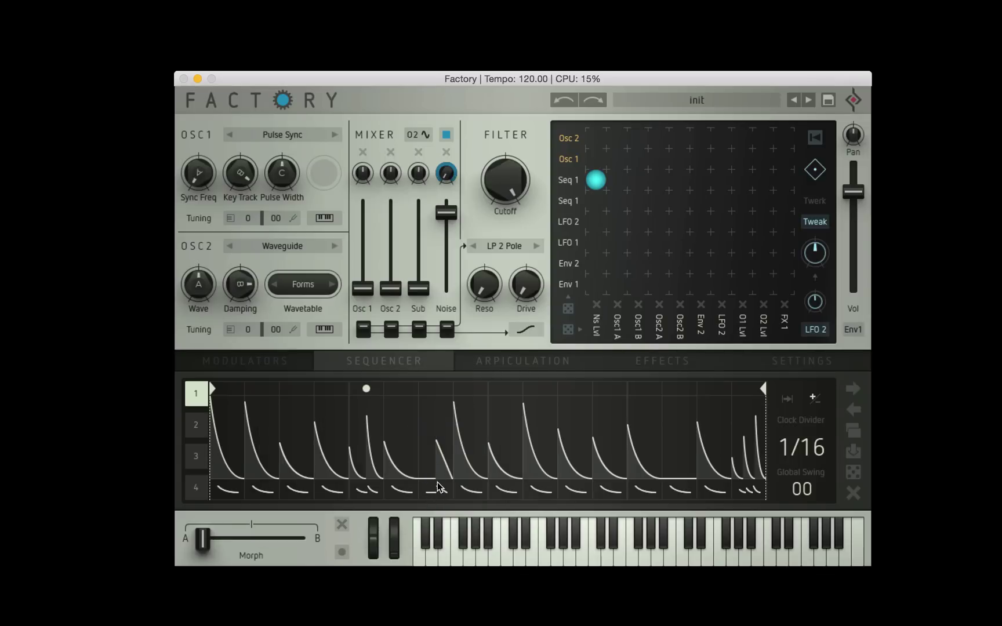
mouse_move(442, 411)
left_mouse_down()
mouse_move(440, 455)
mouse_move(434, 371)
mouse_move(439, 404)
left_mouse_up()
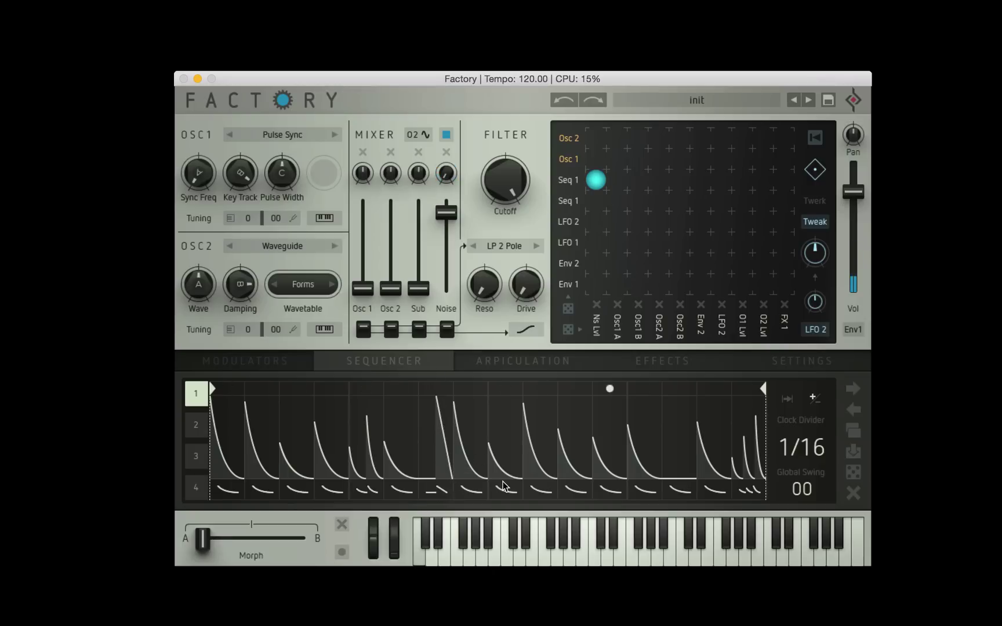
Make a middle step a full linear ramp, step 13 a square block, and step 14 a smooth falling shape
left_click(502, 395)
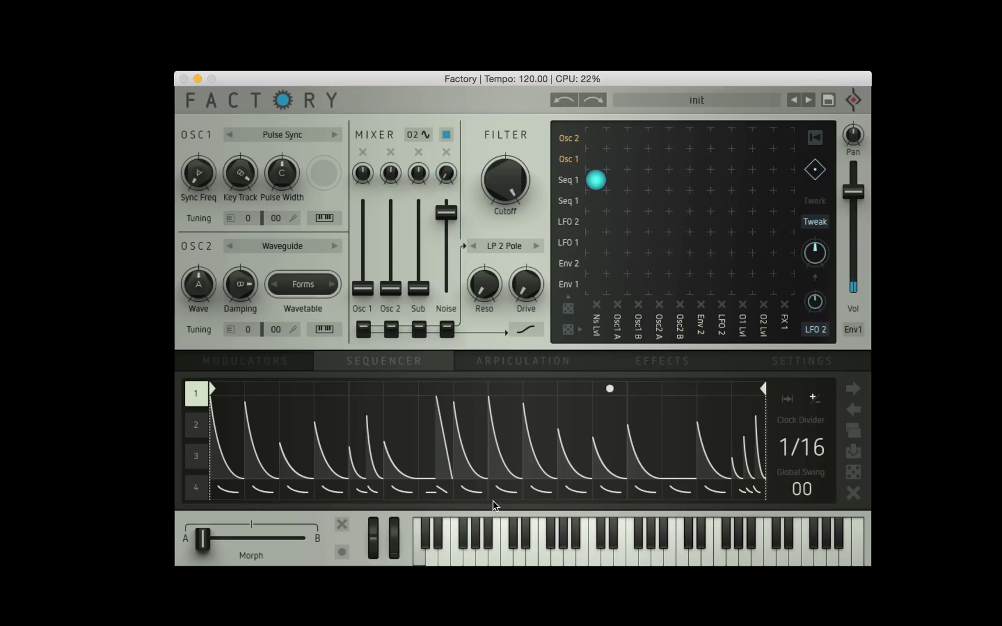
left_click(496, 492)
left_click(526, 412)
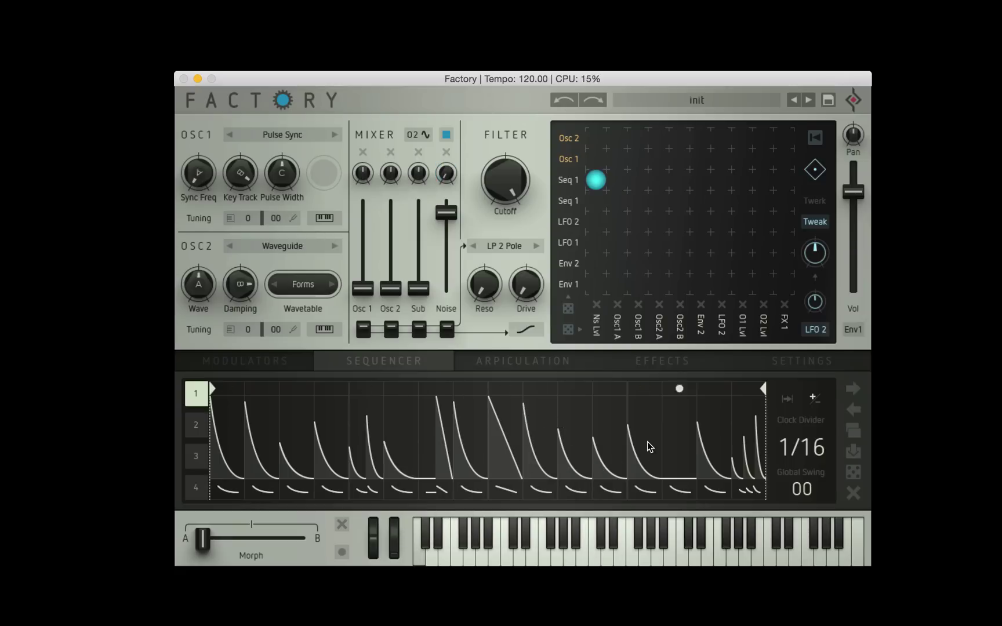
left_click(644, 490)
left_click(556, 384)
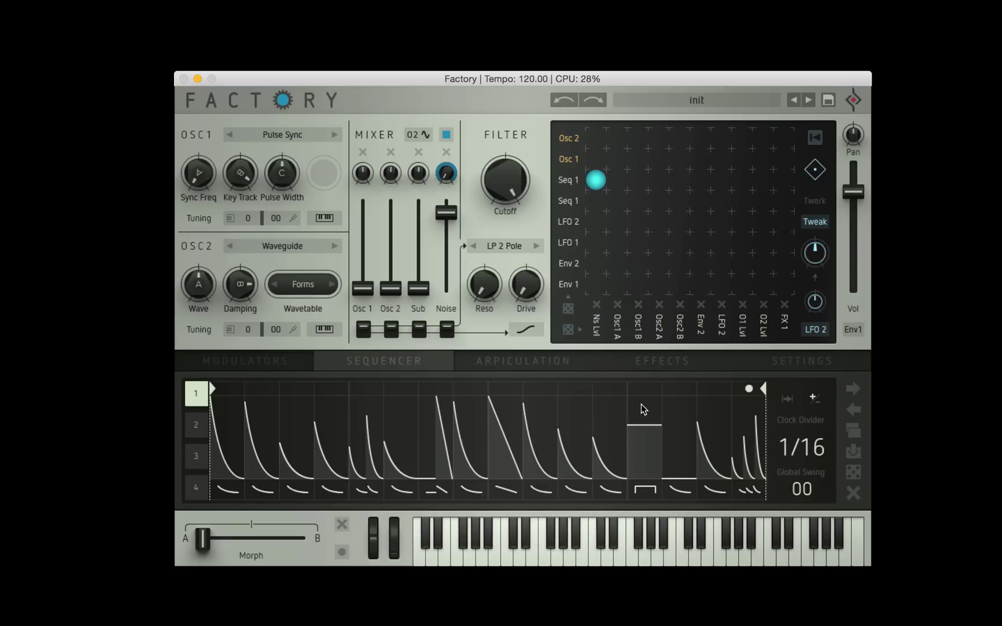
left_click(677, 500)
left_click(742, 386)
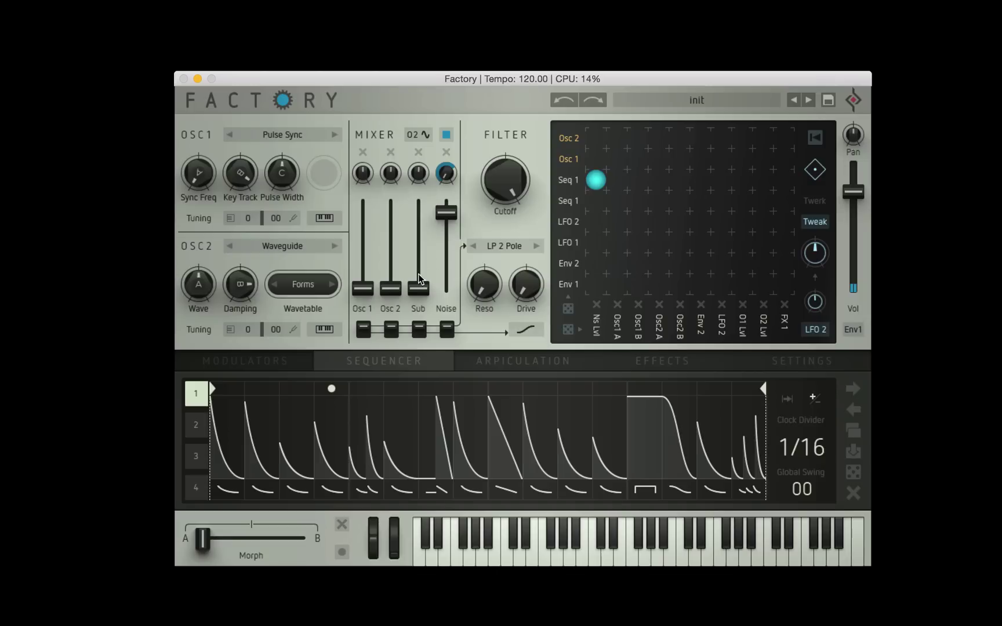
Raise the Sub level and set the mixer selector to Osc 1
left_click_drag(417, 287, 425, 197)
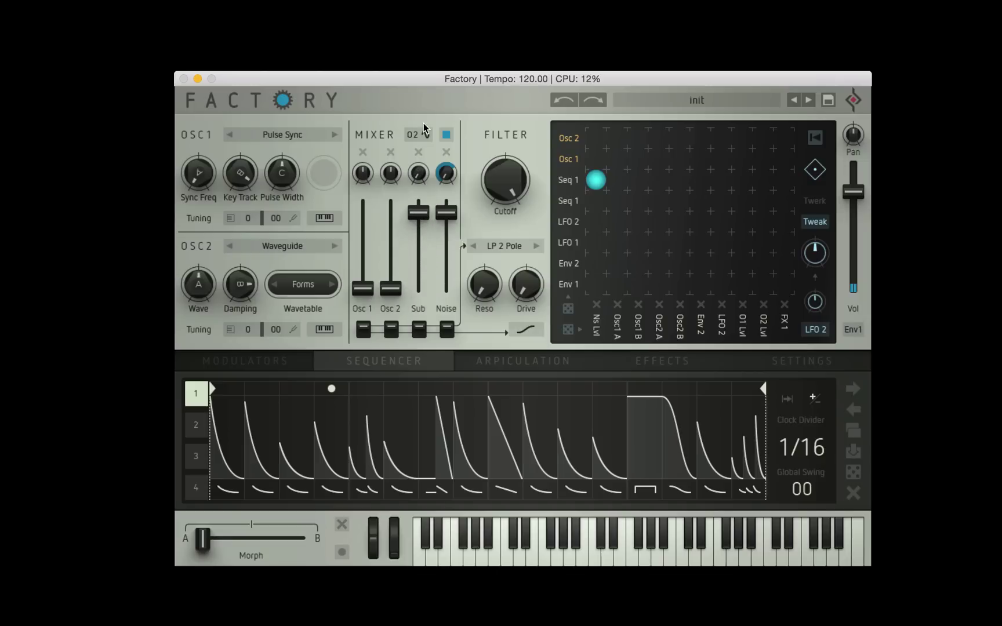
left_click(422, 138)
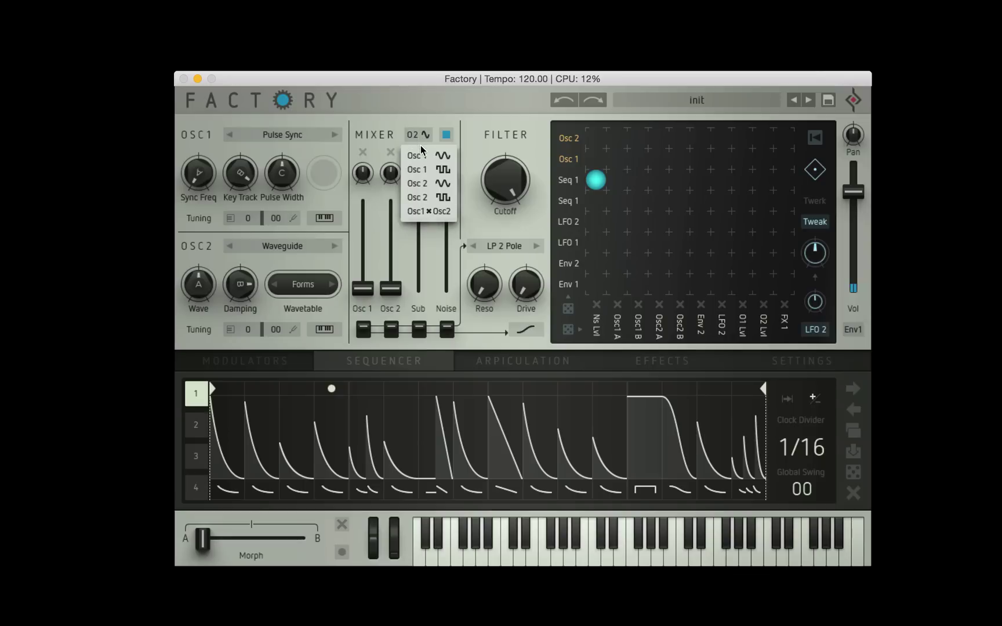
left_click(420, 155)
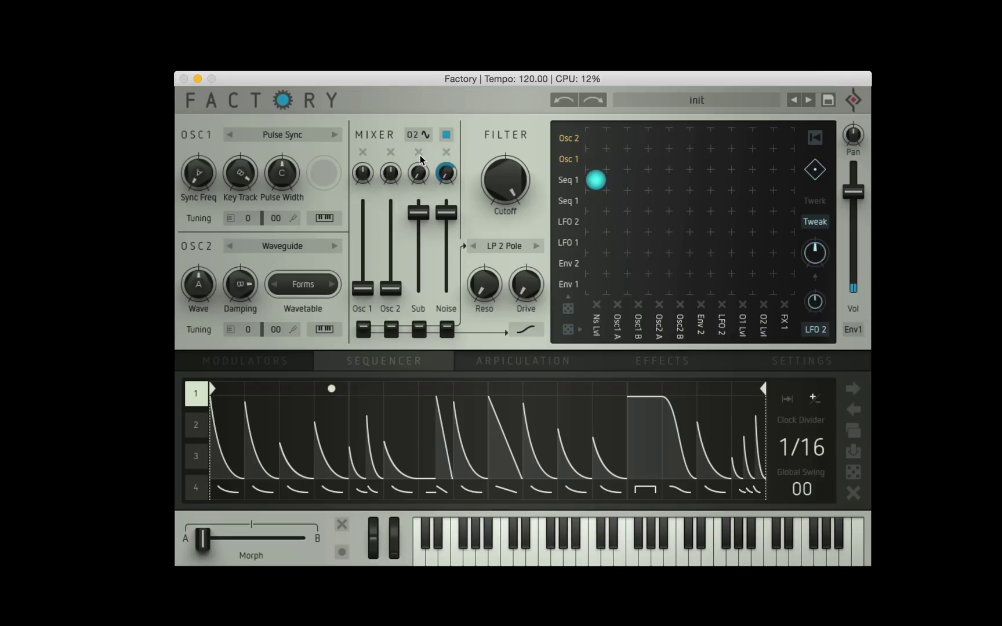
Set a matrix row to Seq 2 with Sub Level and Pitch Sub columns, connecting Seq 2 to Sub Level
left_click(566, 207)
left_click(626, 353)
left_click(619, 328)
left_click(659, 173)
left_click(637, 328)
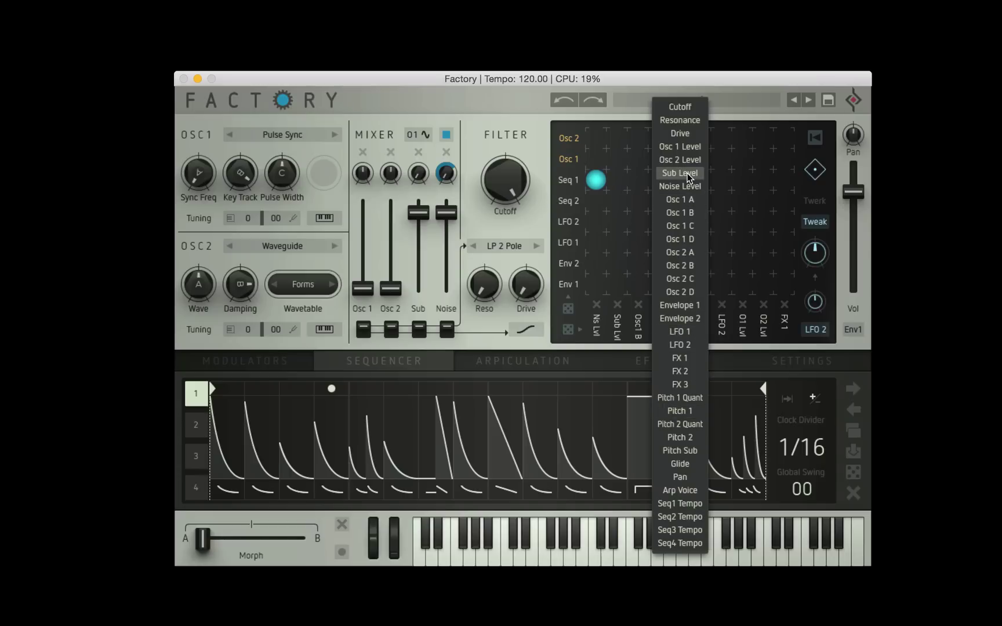
left_click(692, 451)
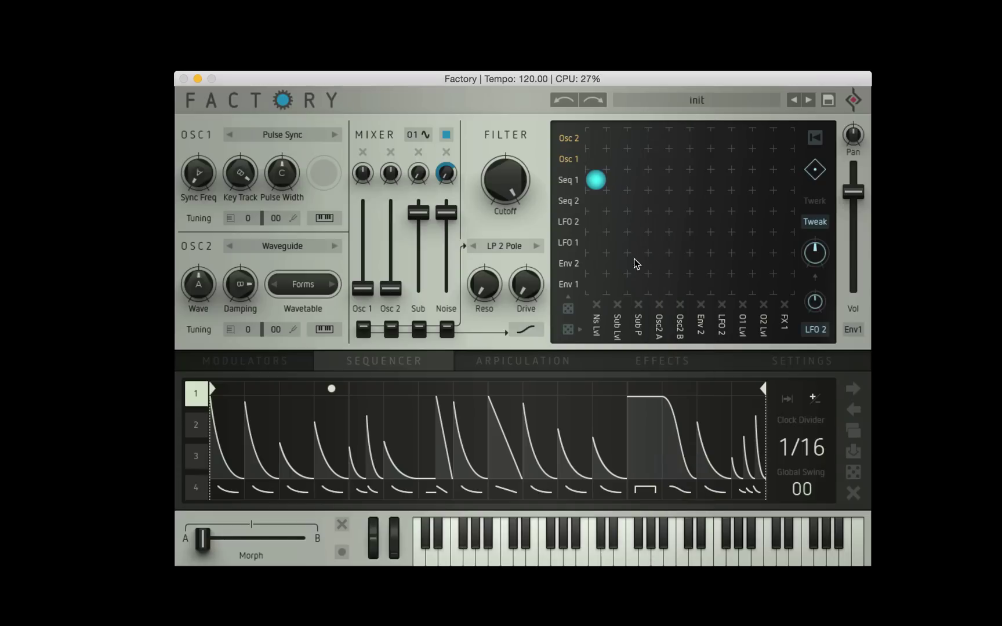
left_click(617, 201)
Clear sequencer 2, flatten its line to the bottom, and apply a decay shape to all steps
left_click(197, 425)
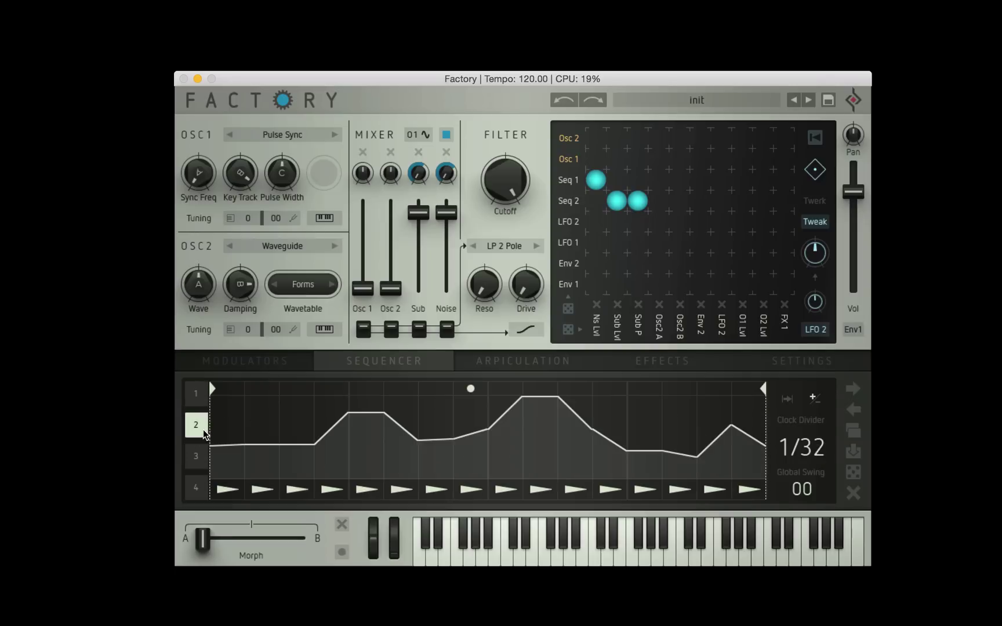
left_click(852, 494)
mouse_move(227, 461)
left_mouse_down()
mouse_move(412, 501)
mouse_move(807, 503)
left_mouse_up()
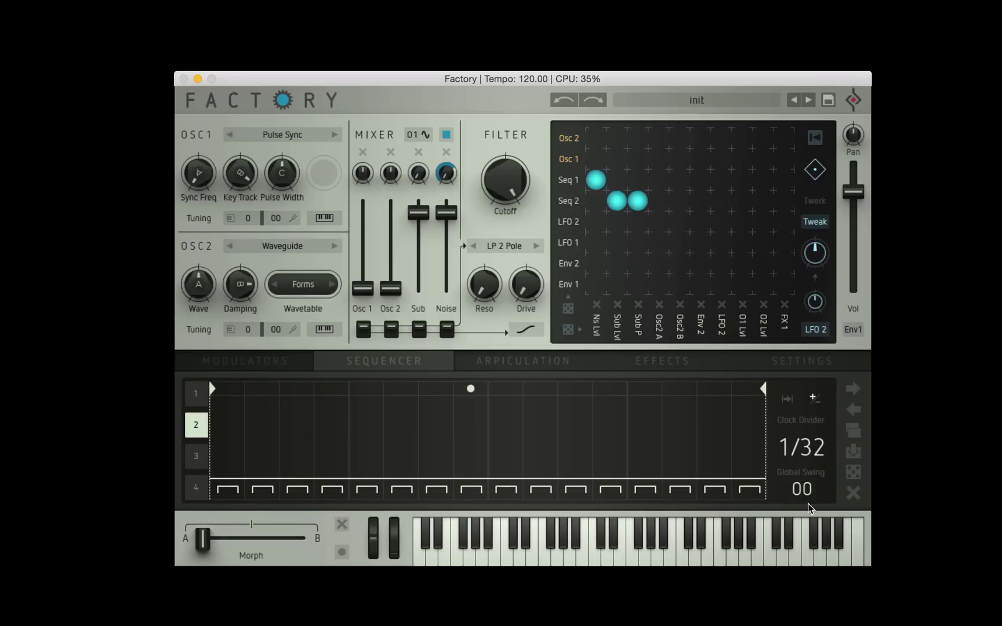
left_click(230, 490)
left_click(380, 420)
left_click_drag(272, 491, 753, 490)
Place full-height decaying kick spikes on steps 1, 12 and 15
left_click(226, 410)
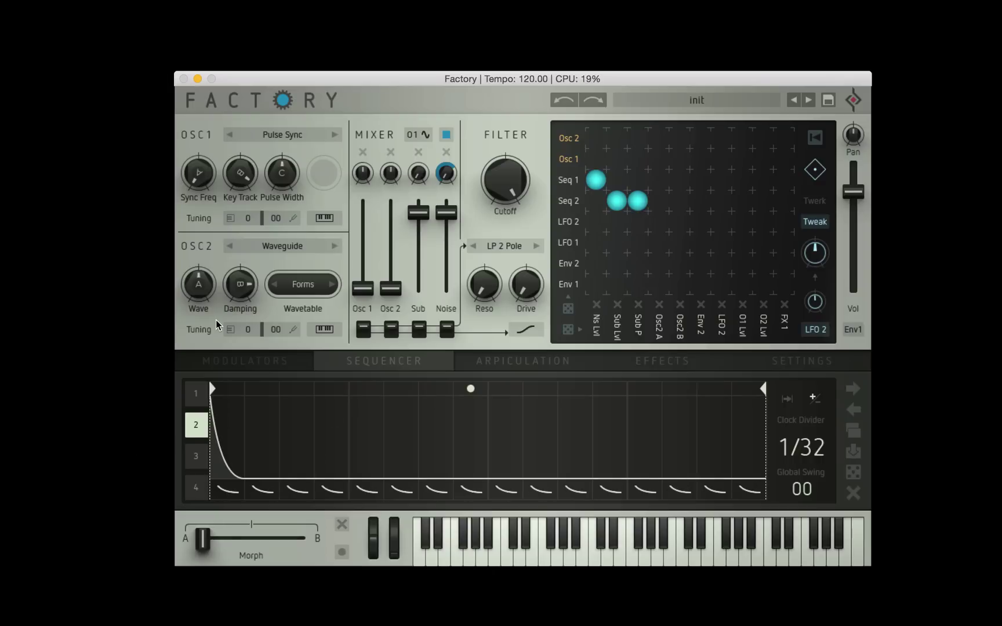
left_click(608, 397)
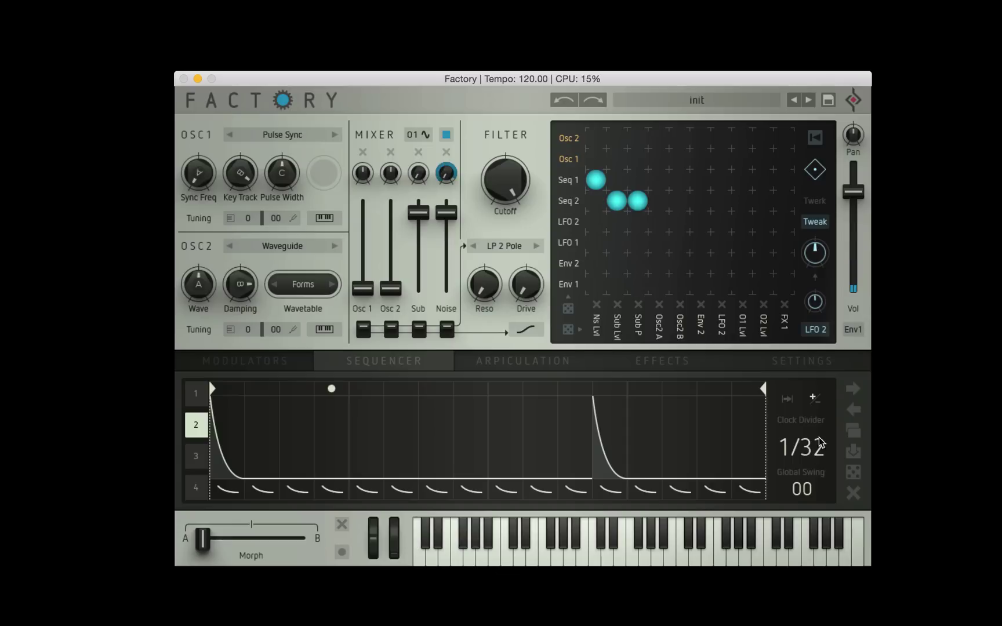
scroll(816, 437, "down", 1)
scroll(819, 458, "up", 1)
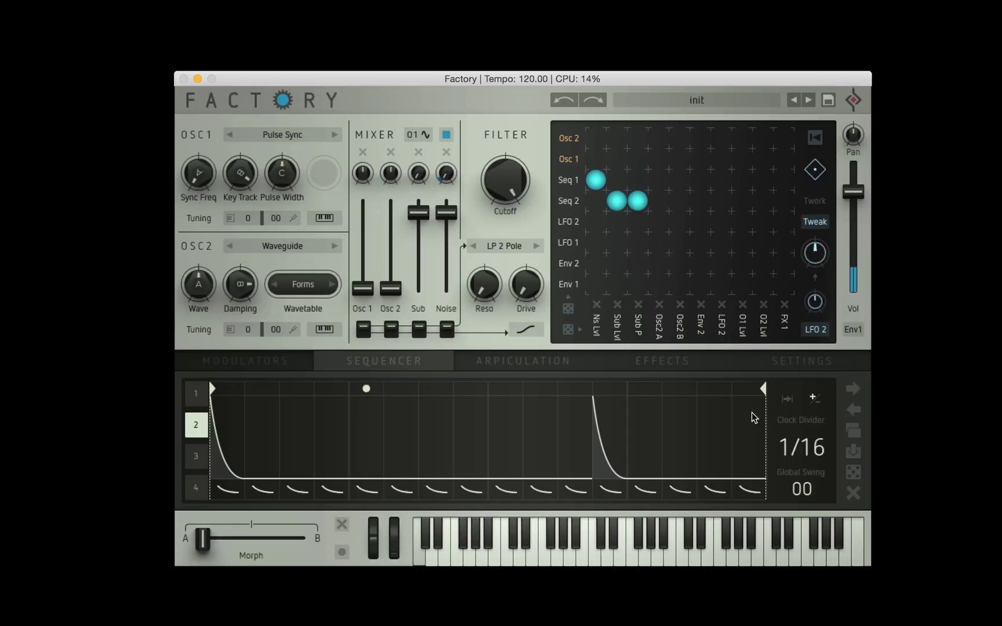
left_click(708, 395)
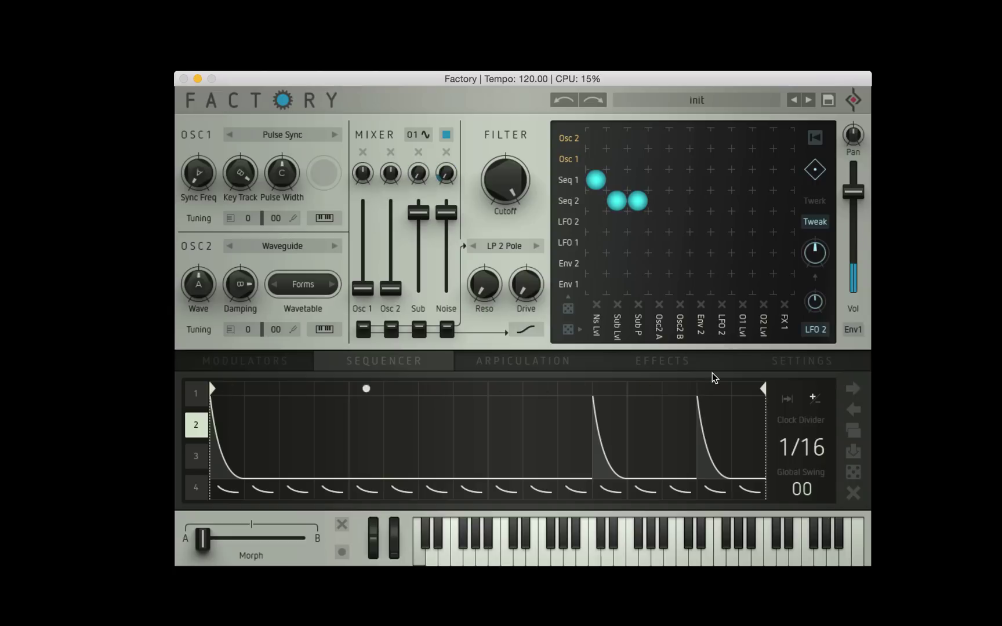
Bring Osc 1 up near full and connect Seq 3 to Osc 1 A in the matrix
left_click_drag(355, 288, 362, 212)
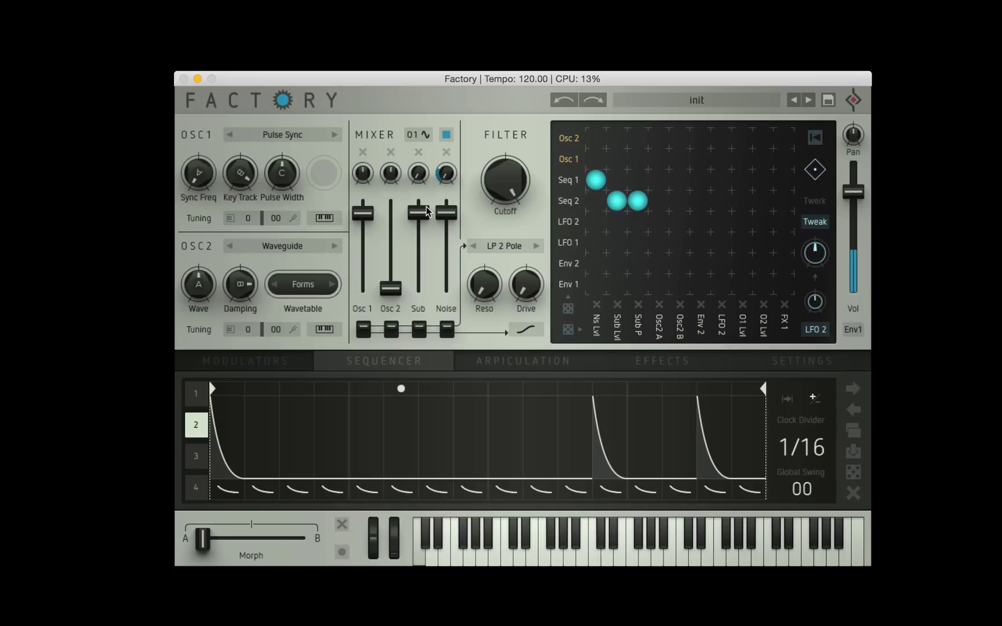
left_click(589, 227)
left_click(609, 386)
left_click(660, 326)
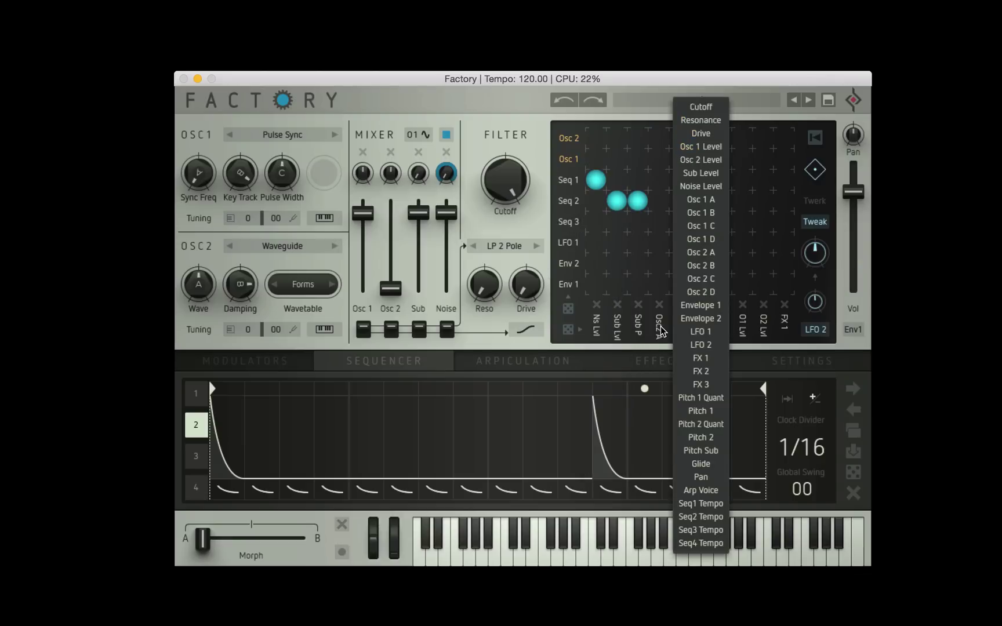
left_click(701, 199)
left_click(658, 222)
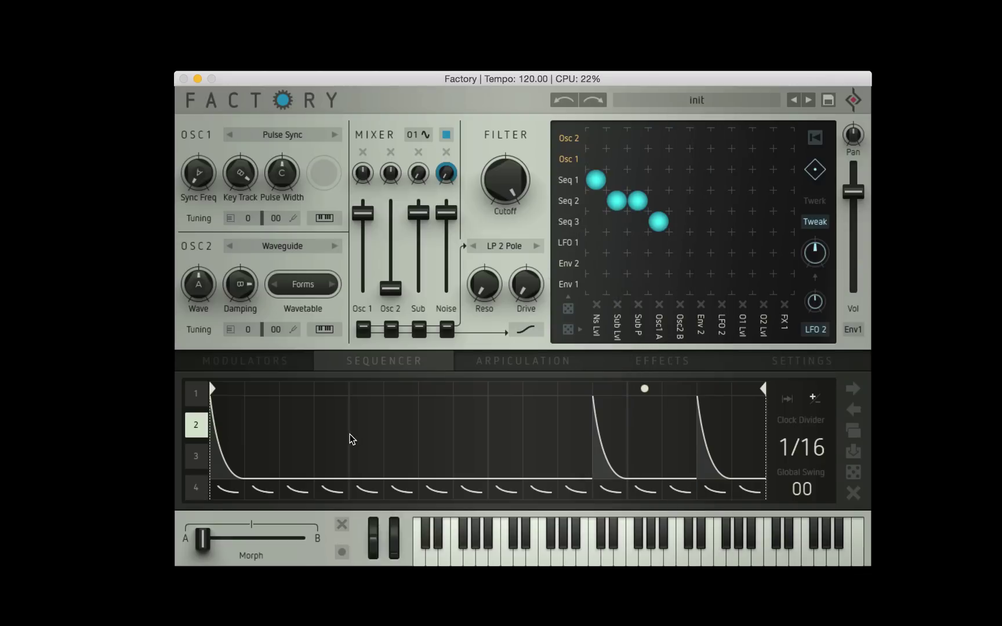
Extend sequencer 3 to 16 steps and apply a decay shape across all of them
left_click(195, 462)
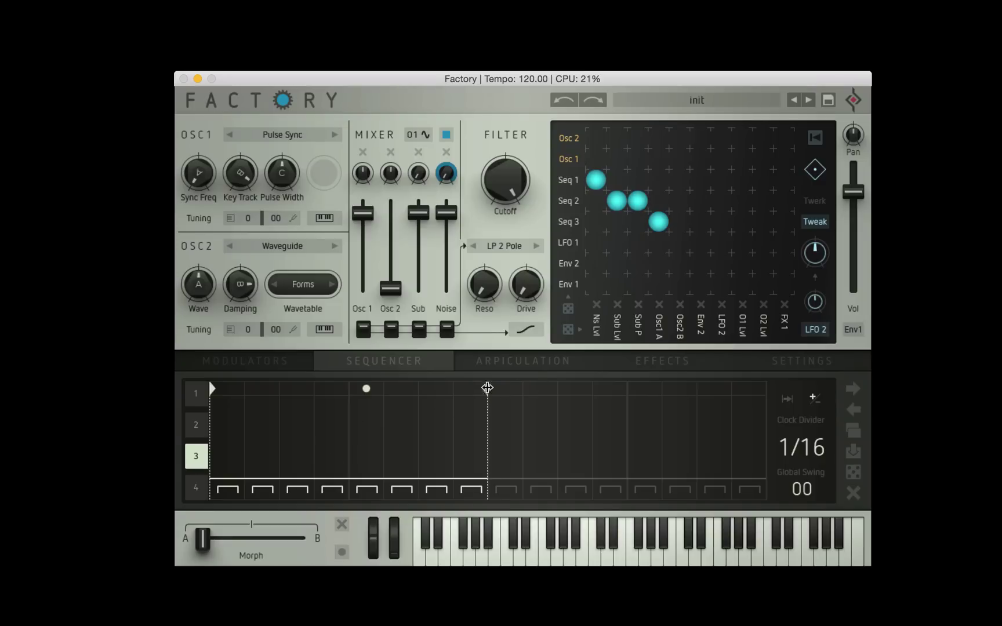
left_click_drag(487, 387, 763, 387)
left_click(239, 489)
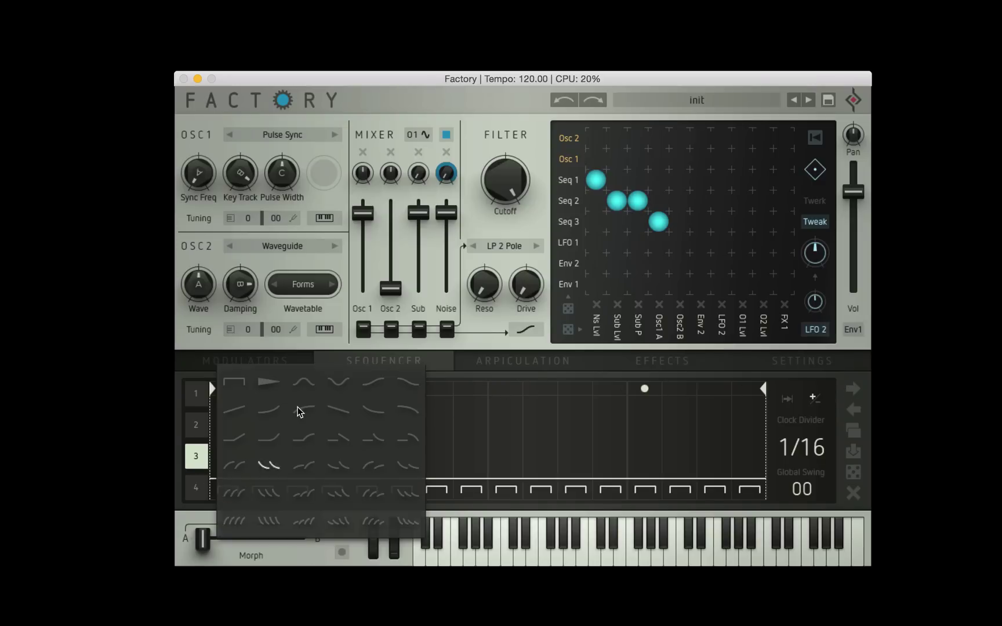
left_click(362, 410)
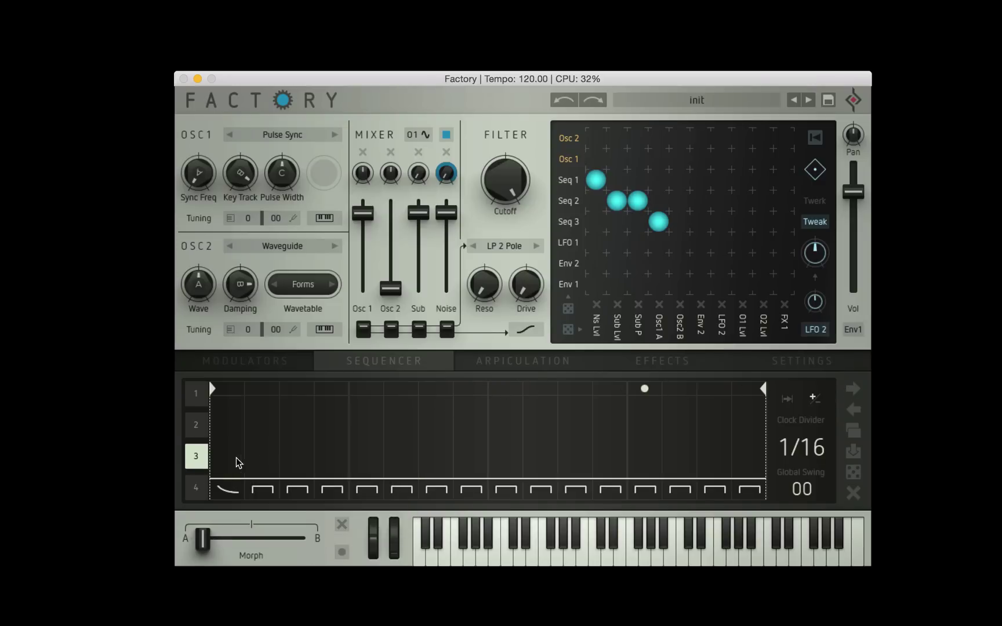
left_click_drag(229, 490, 765, 490)
Add decaying hits on steps 4, 7, 9, 11, 12, 14, 16 and retarget the column to Osc 1 Level
left_click(335, 409)
left_click(444, 384)
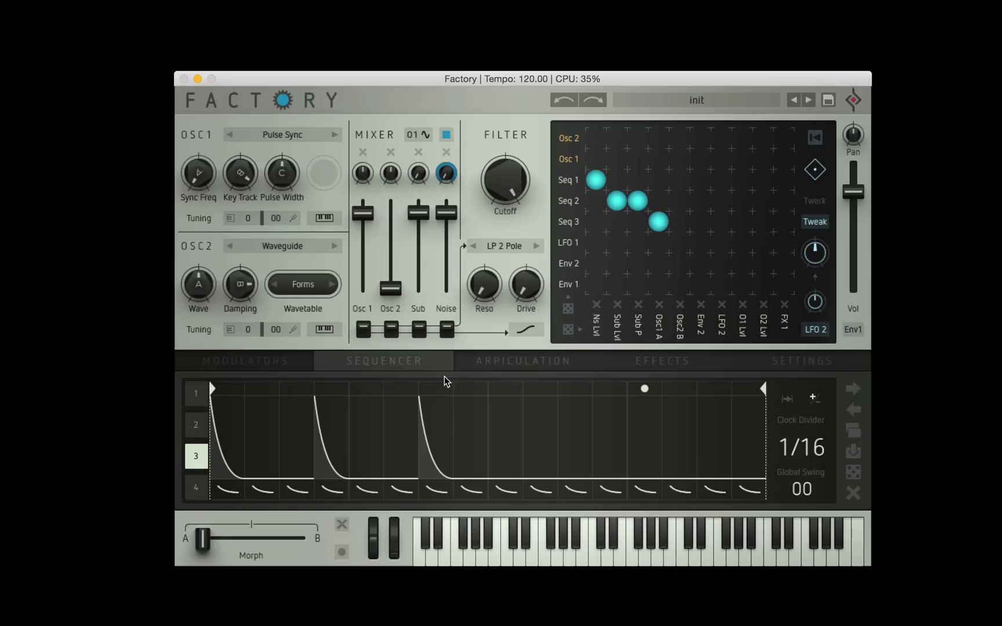
left_click(507, 400)
left_click(586, 416)
left_click(616, 407)
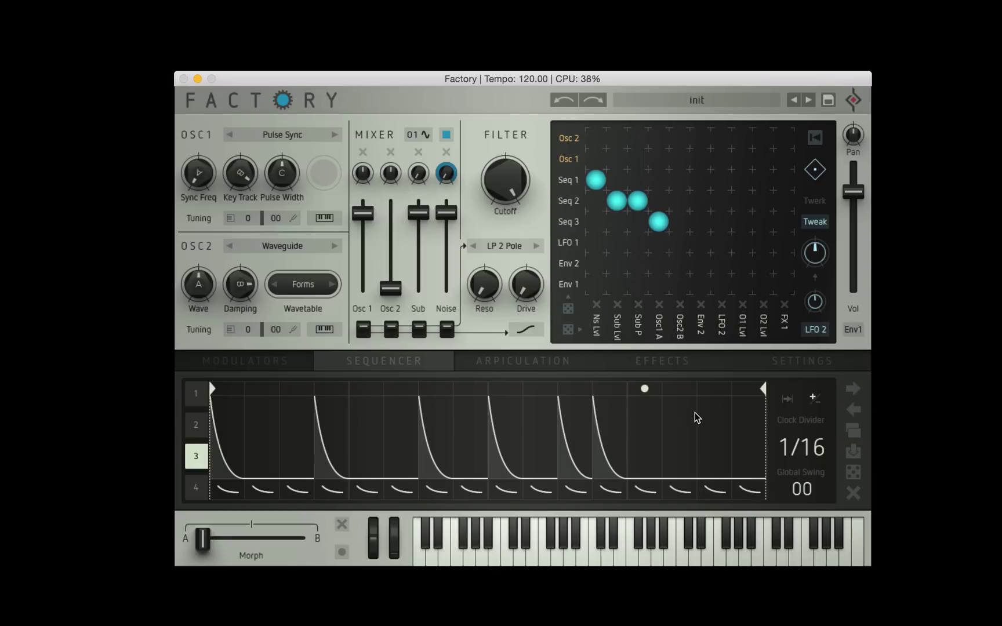
left_click(694, 413)
left_click(756, 421)
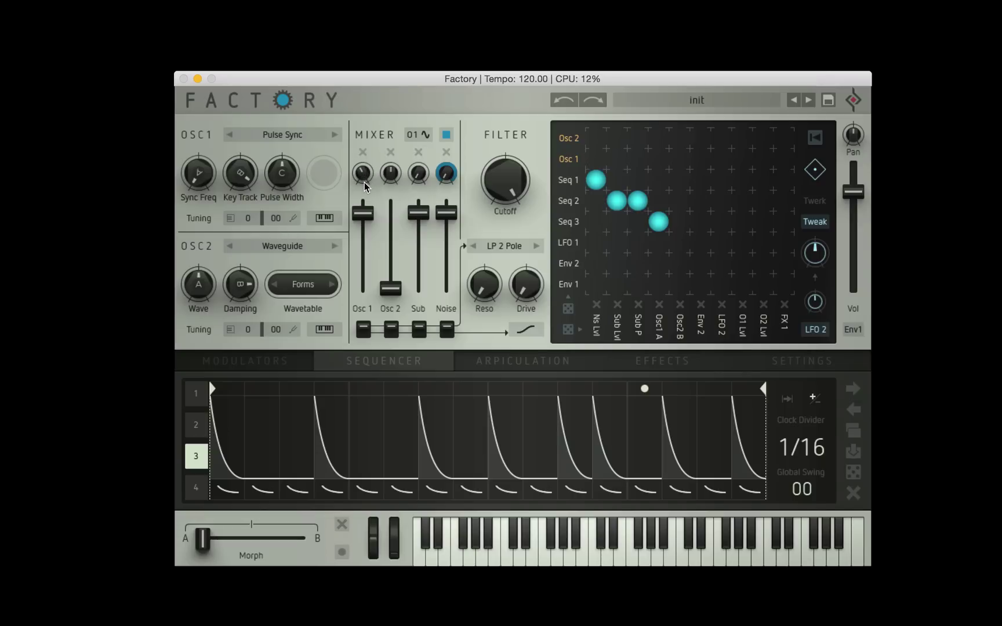
left_click(657, 323)
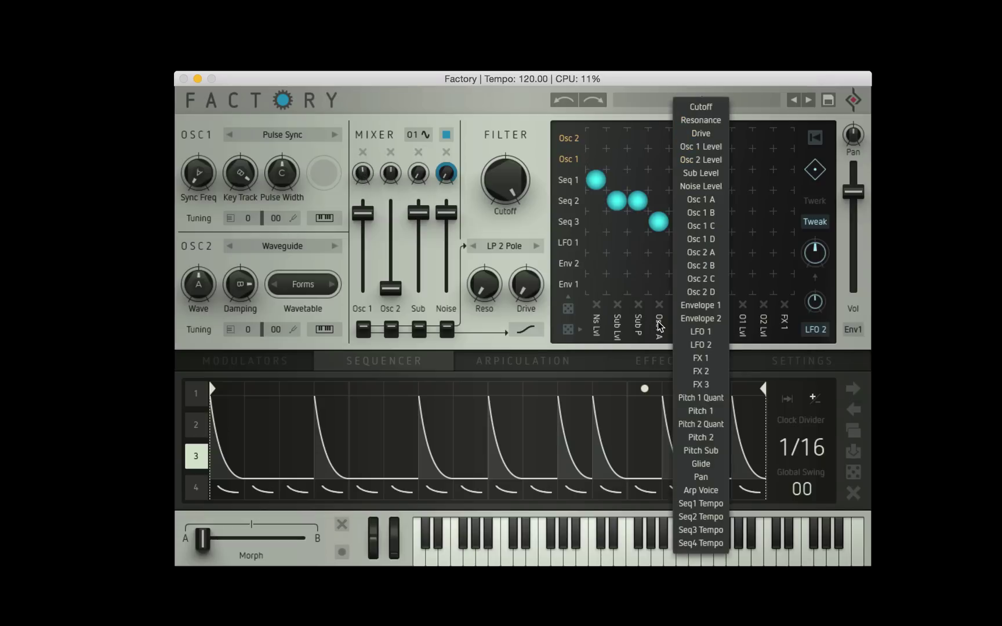
left_click(714, 147)
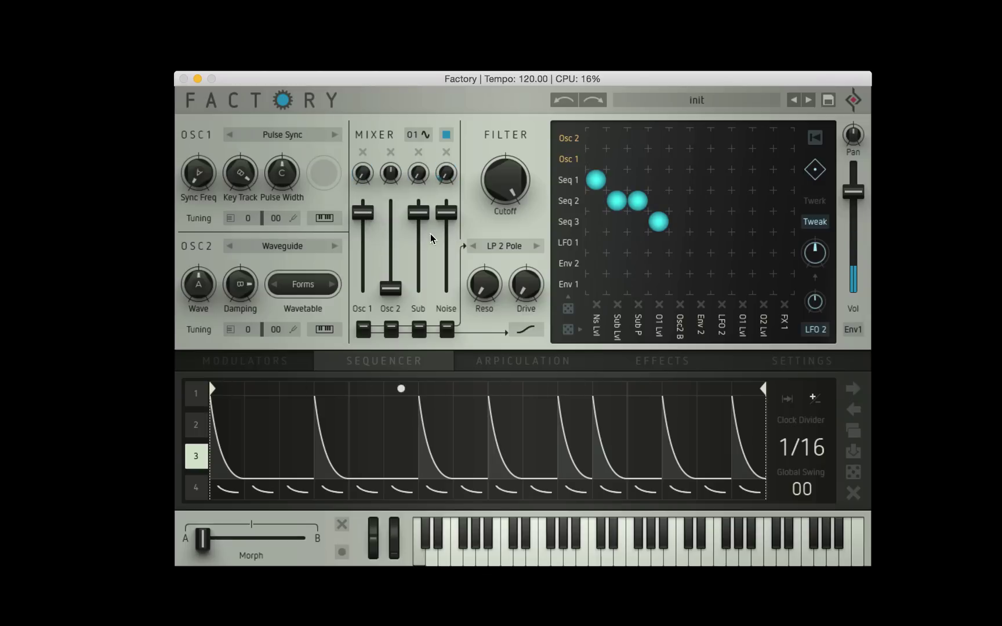
Link Seq 4 to Pitch 1 in the matrix and stretch sequencer 4 to 16 steps
left_click(570, 244)
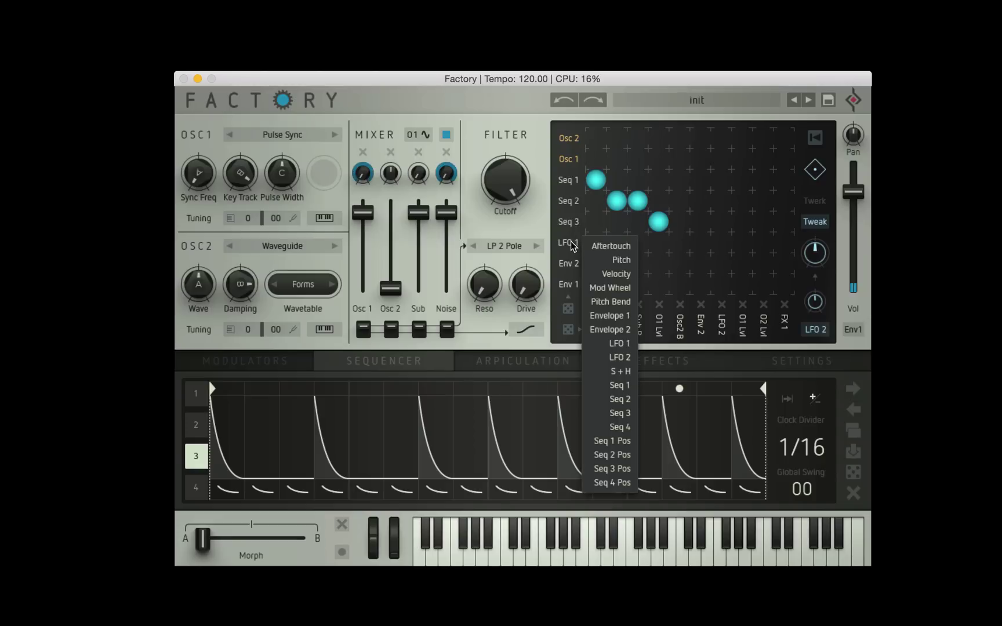
left_click(623, 428)
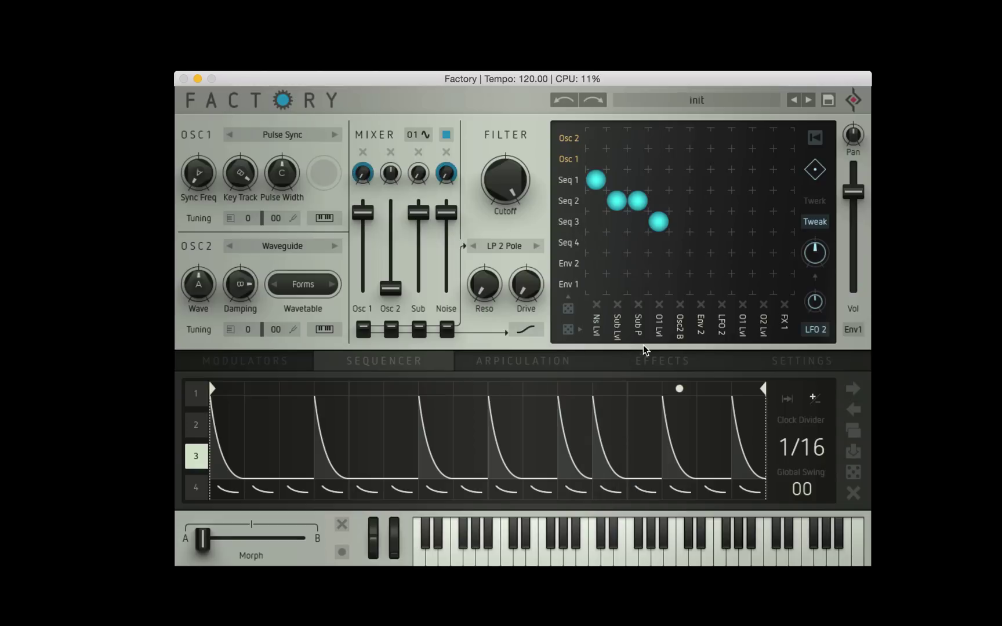
left_click(682, 332)
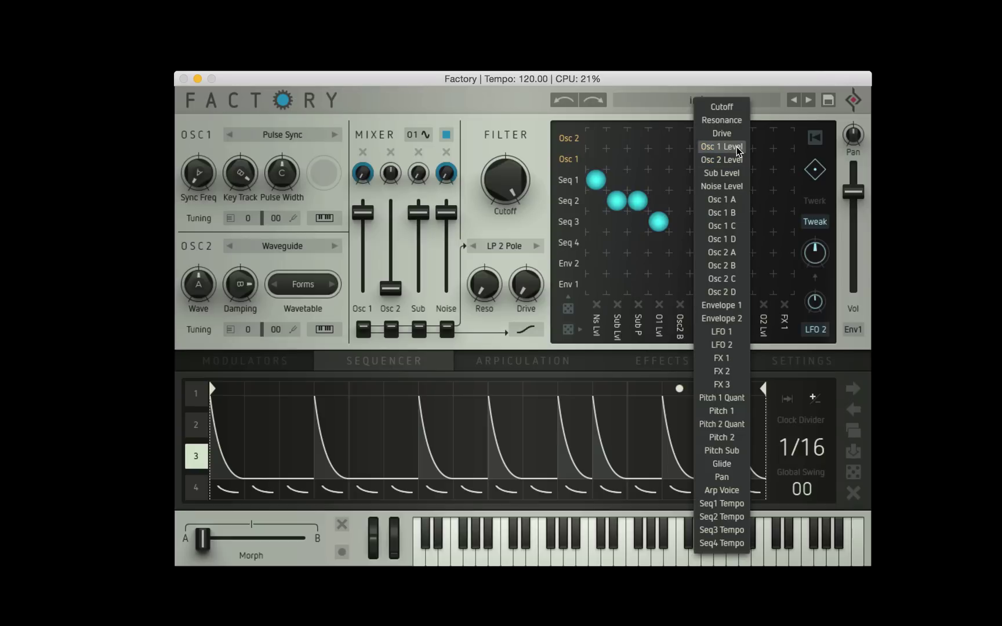
left_click(733, 412)
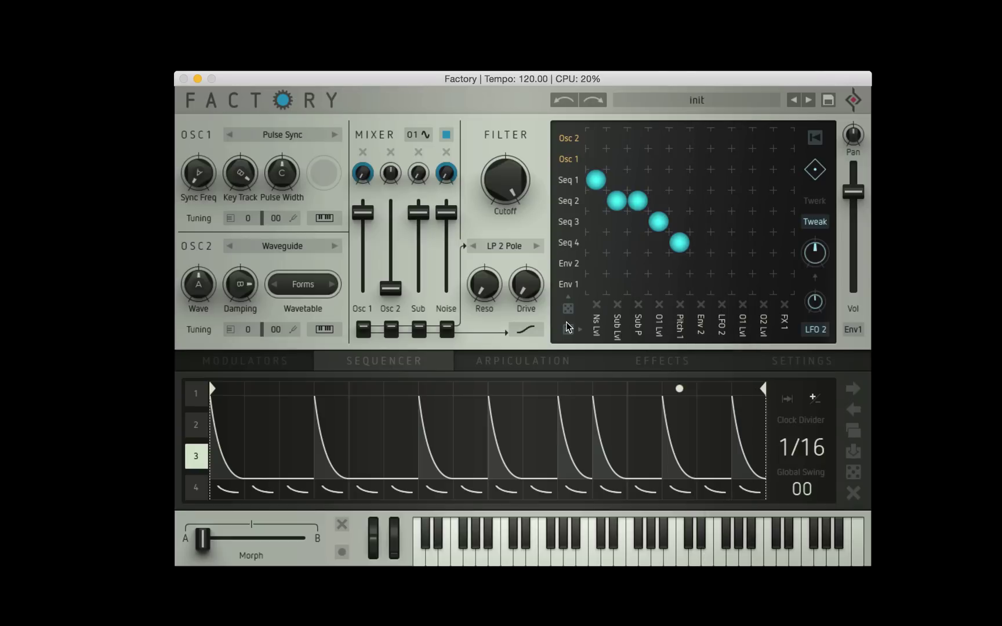
left_click(196, 488)
mouse_move(483, 387)
left_mouse_down()
mouse_move(815, 388)
mouse_move(817, 456)
left_mouse_up()
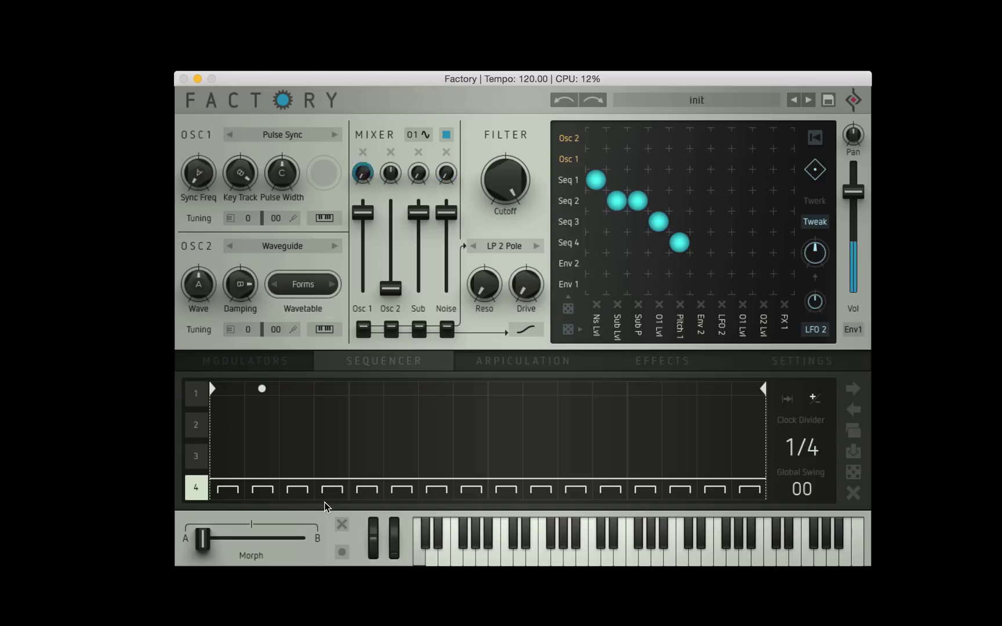
Raise sequencer 4's steps 5, 9–12 and 13–16 into a climbing line
left_click(351, 462)
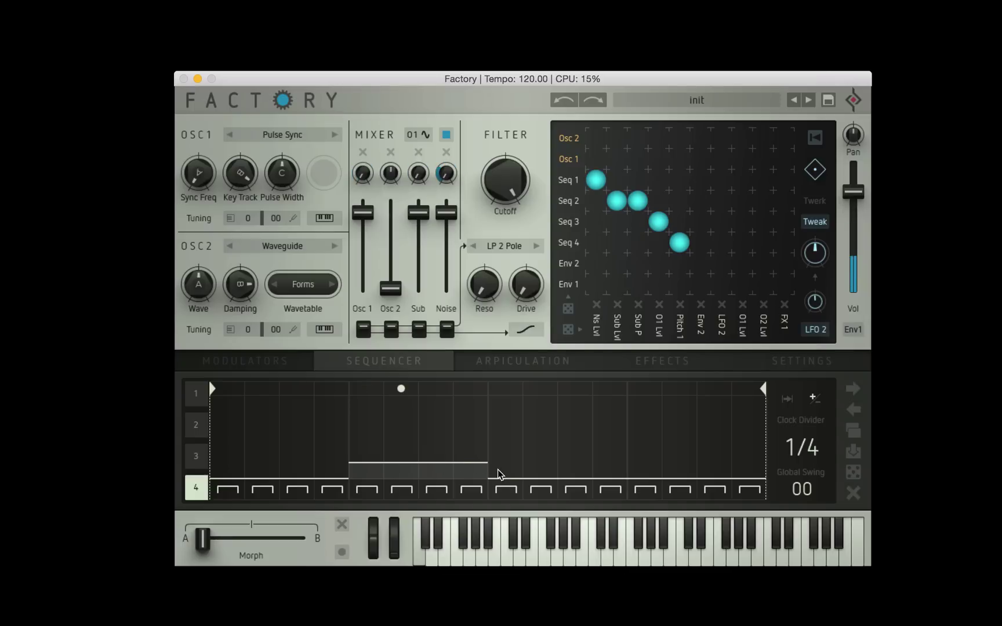
left_click(574, 469)
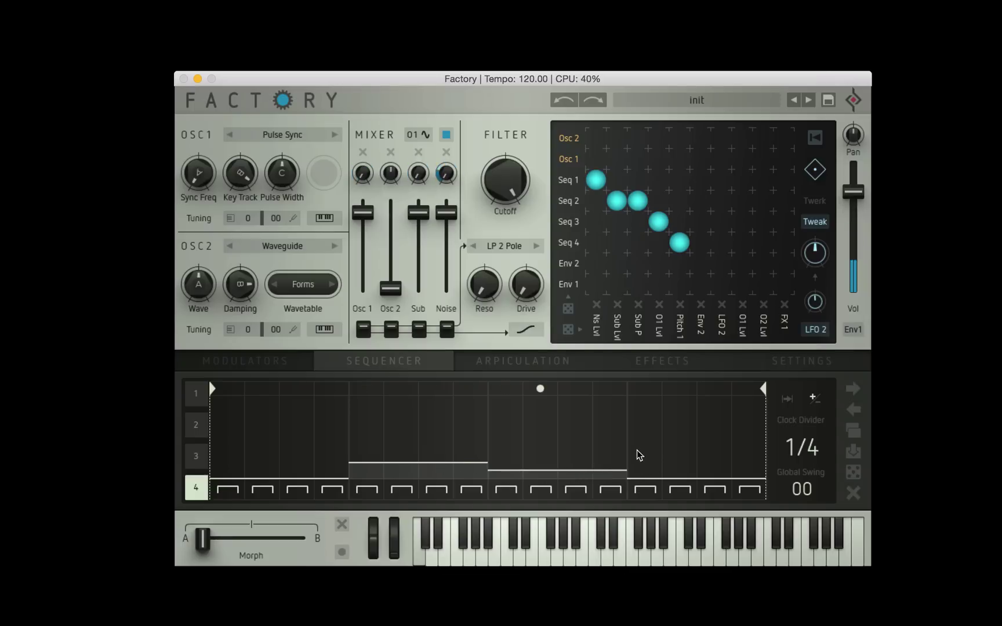
left_click(703, 451)
left_click(713, 450)
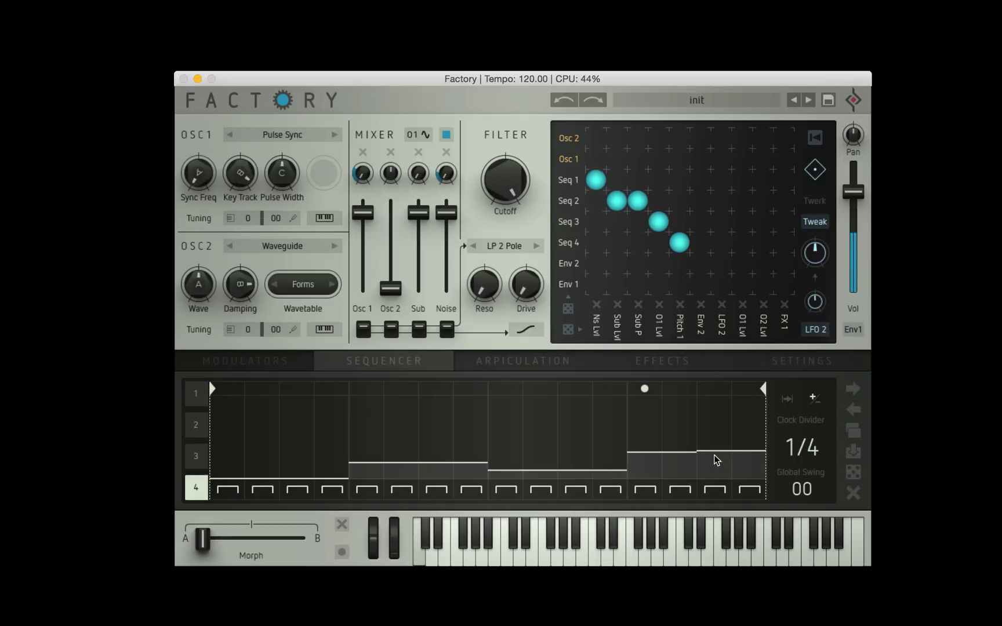
left_click(747, 442)
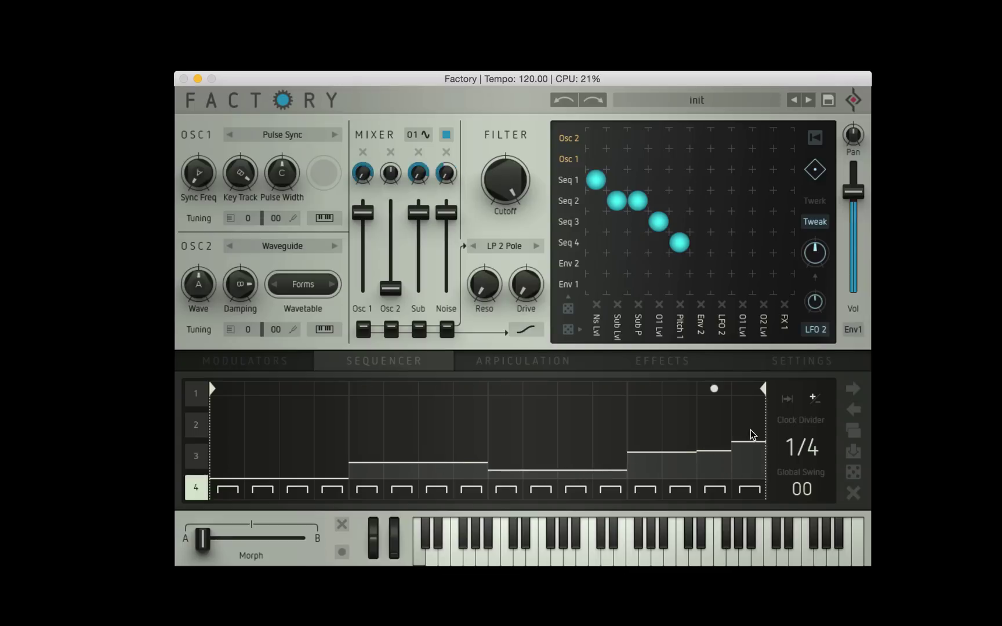
Give step 16 a rising S-curve, level step 15 with step 14, and show the Effects page
left_click(748, 489)
left_click(709, 381)
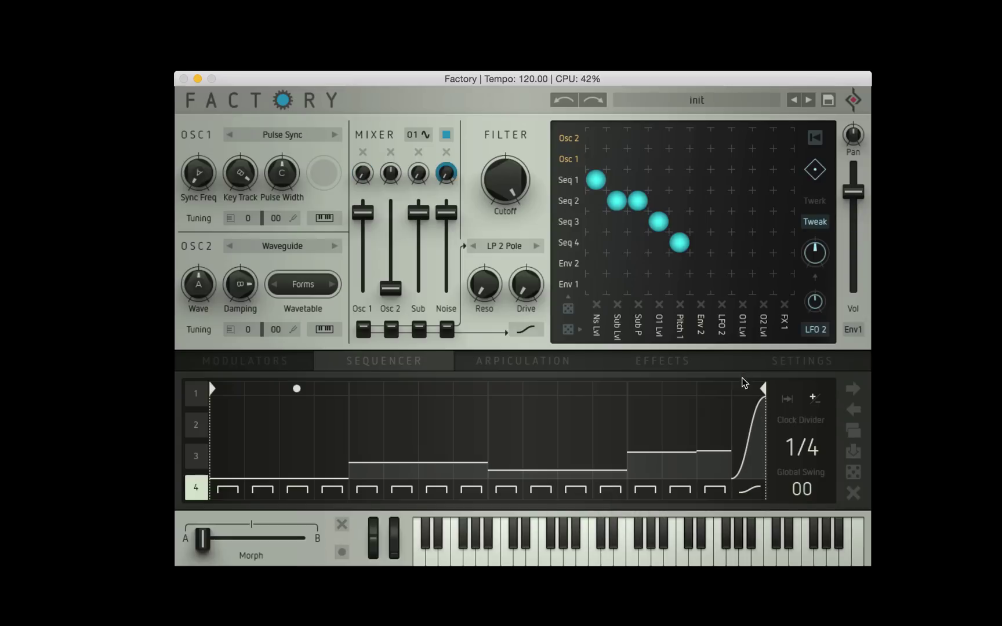
left_click(723, 453)
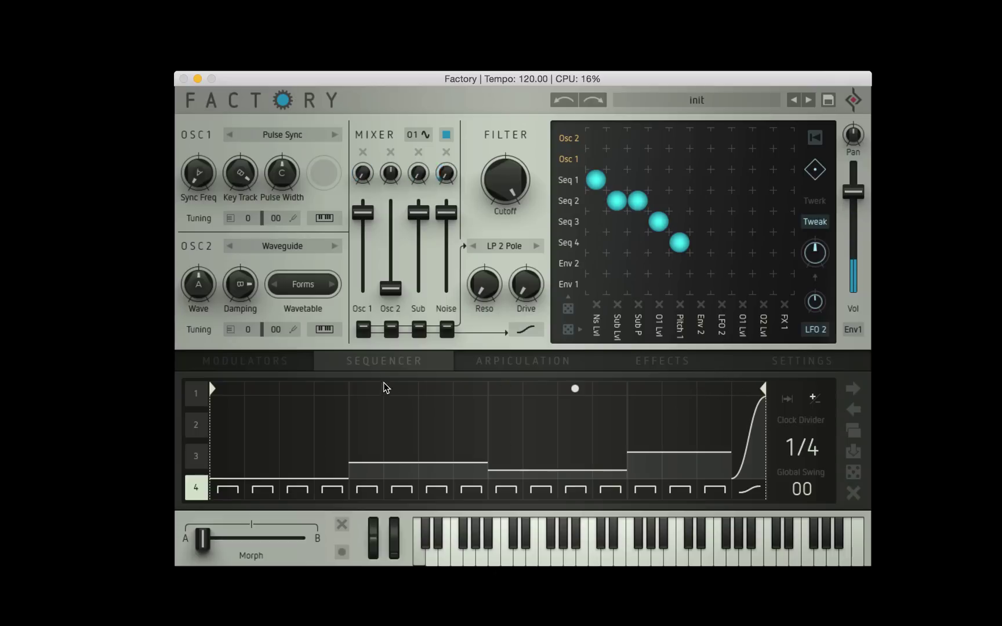
left_click(627, 363)
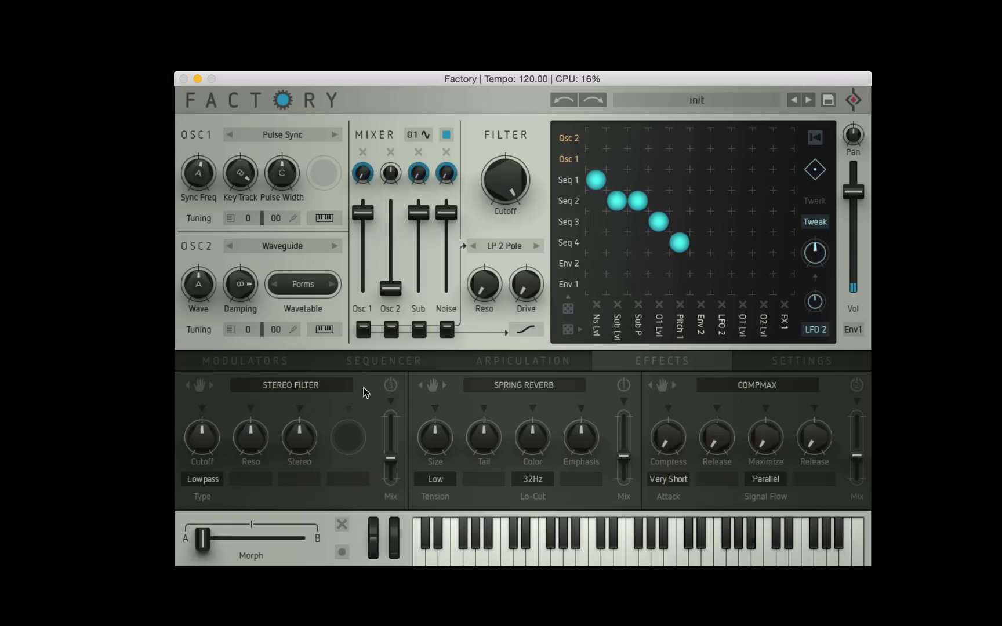
Back on the Sequencer page, lower sequencer 1's first four steps and step 13
left_click(378, 364)
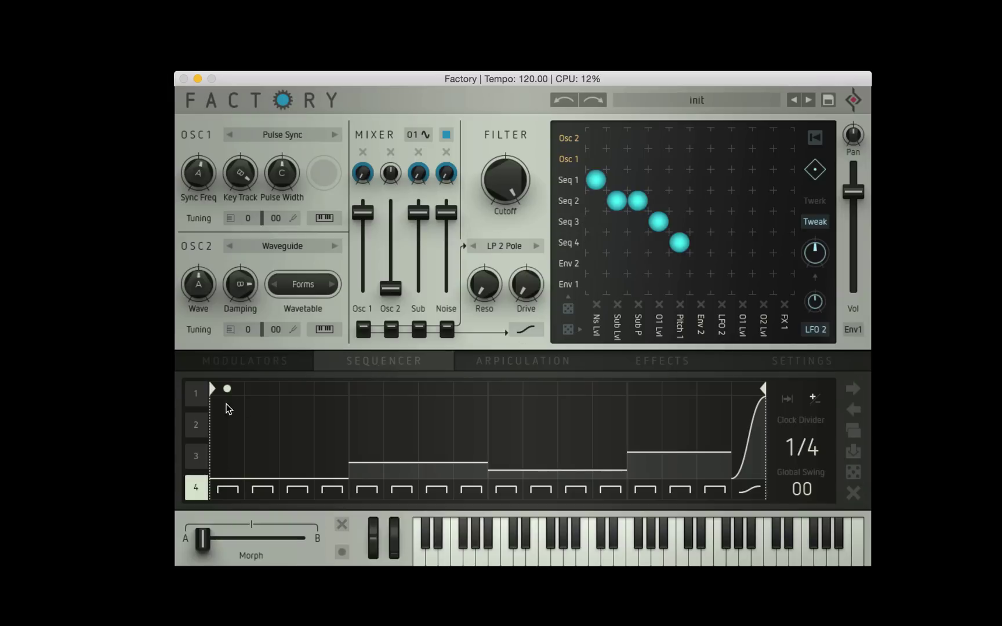
left_click(196, 393)
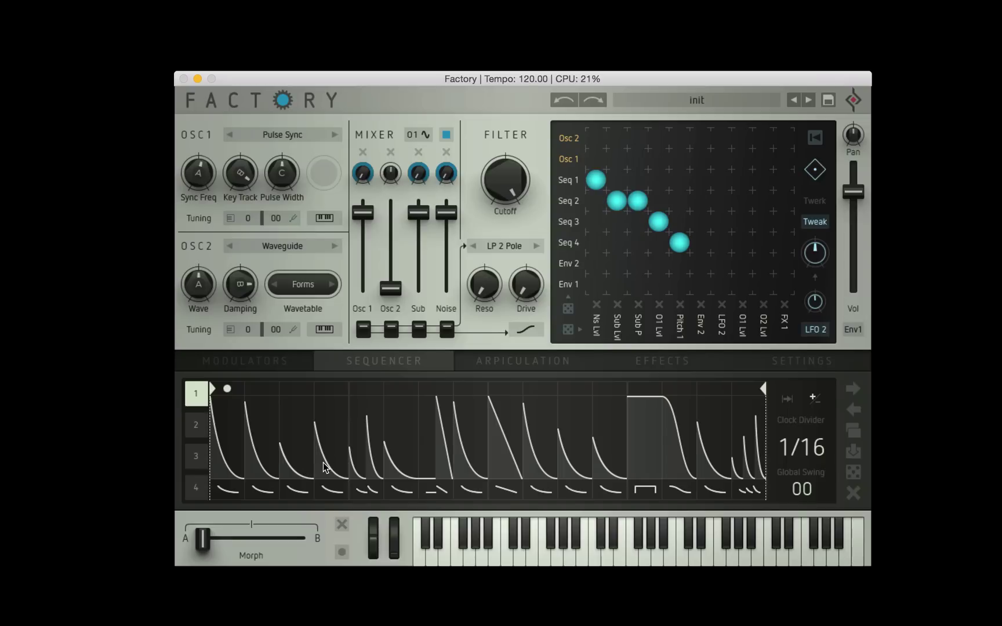
mouse_move(212, 441)
left_mouse_down()
mouse_move(291, 458)
mouse_move(426, 443)
mouse_move(580, 443)
left_mouse_up()
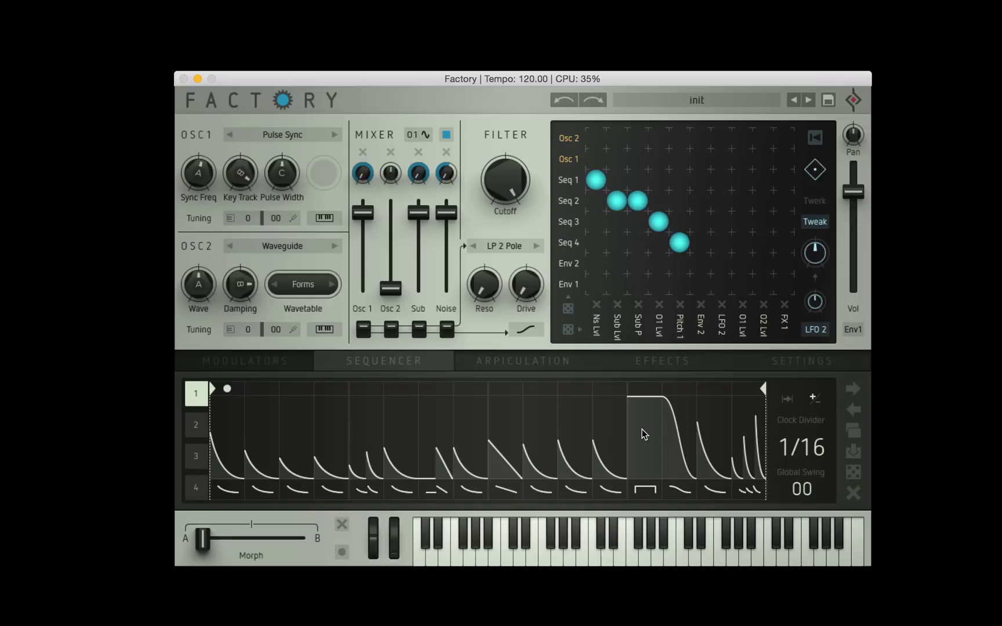
left_click_drag(673, 438, 714, 447)
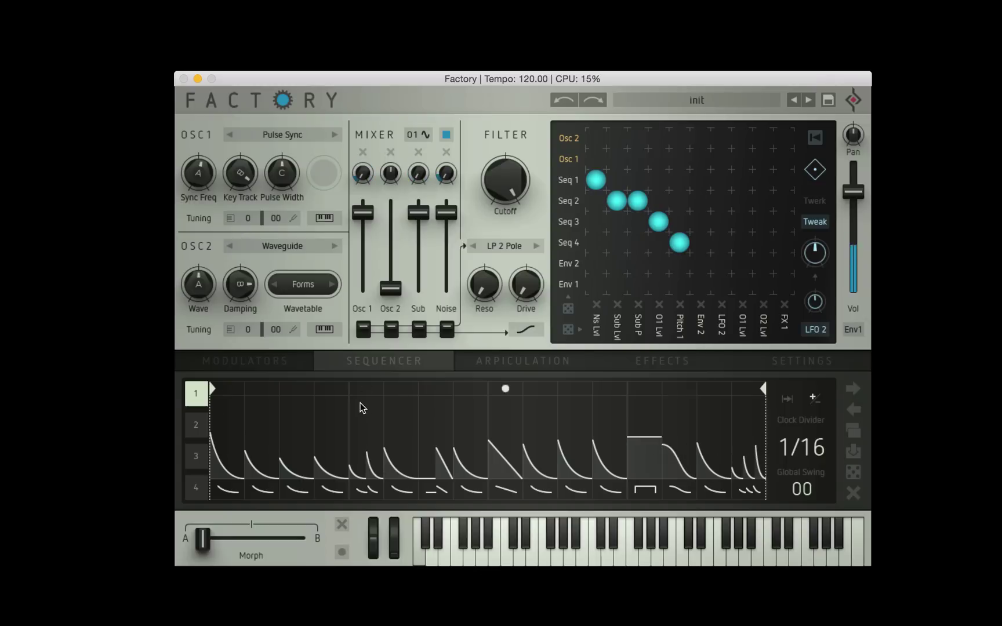
Give sequencer 1's steps 5 and 13 a descending ramp shape
left_click(368, 492)
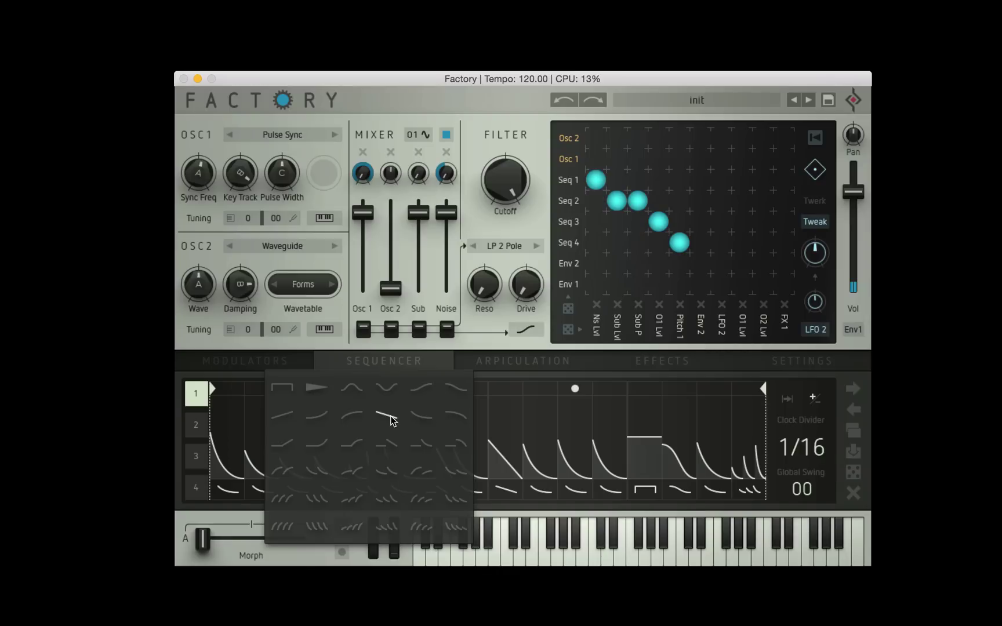
left_click(389, 416)
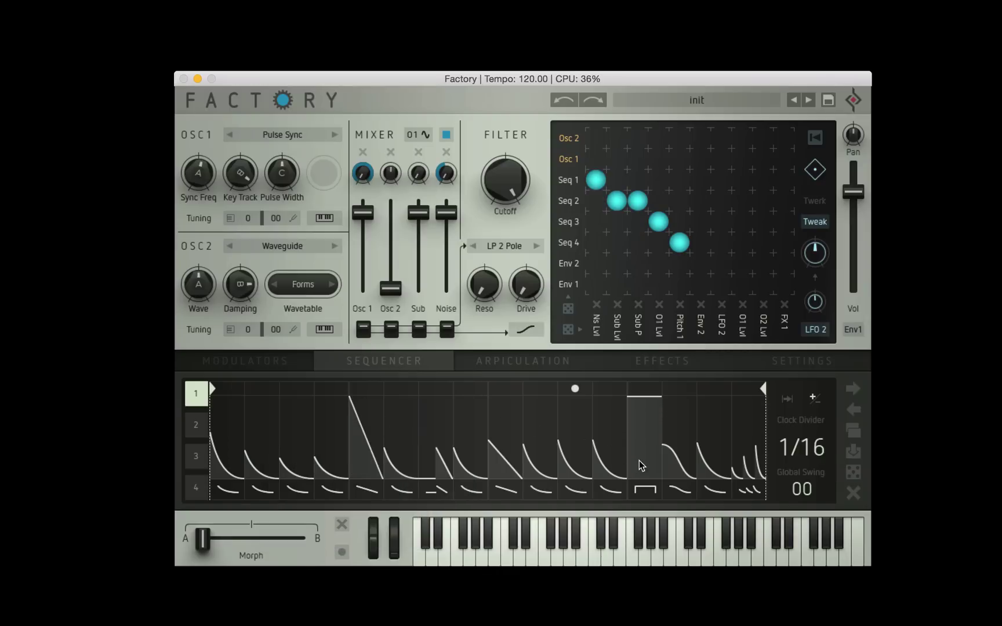
left_click(644, 489)
left_click(654, 430)
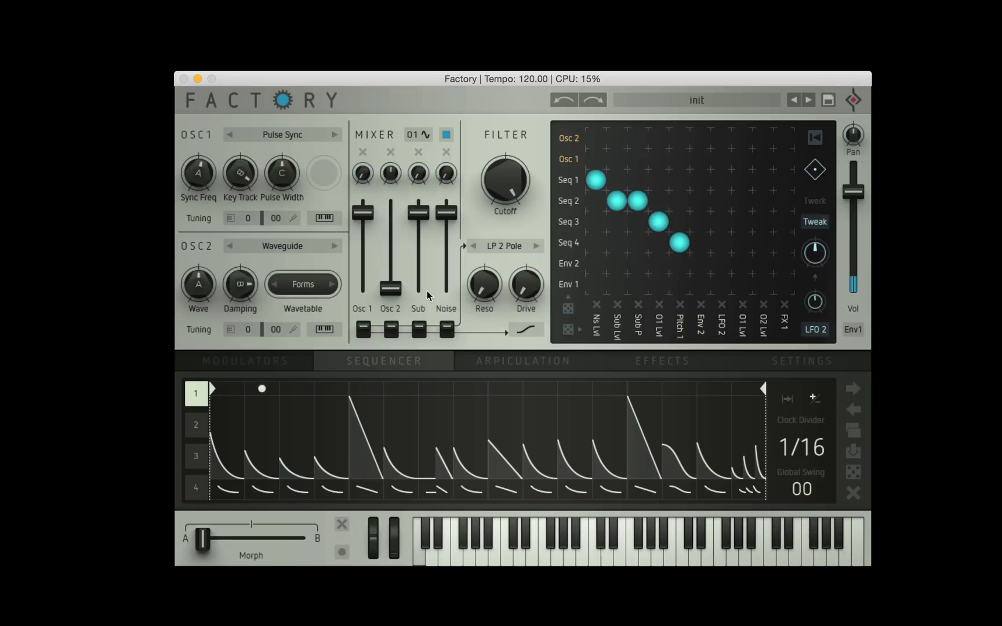
Retarget the Env 2 matrix column to Osc 2 Level and raise the Osc 2 mixer fader
left_click(703, 326)
left_click(719, 161)
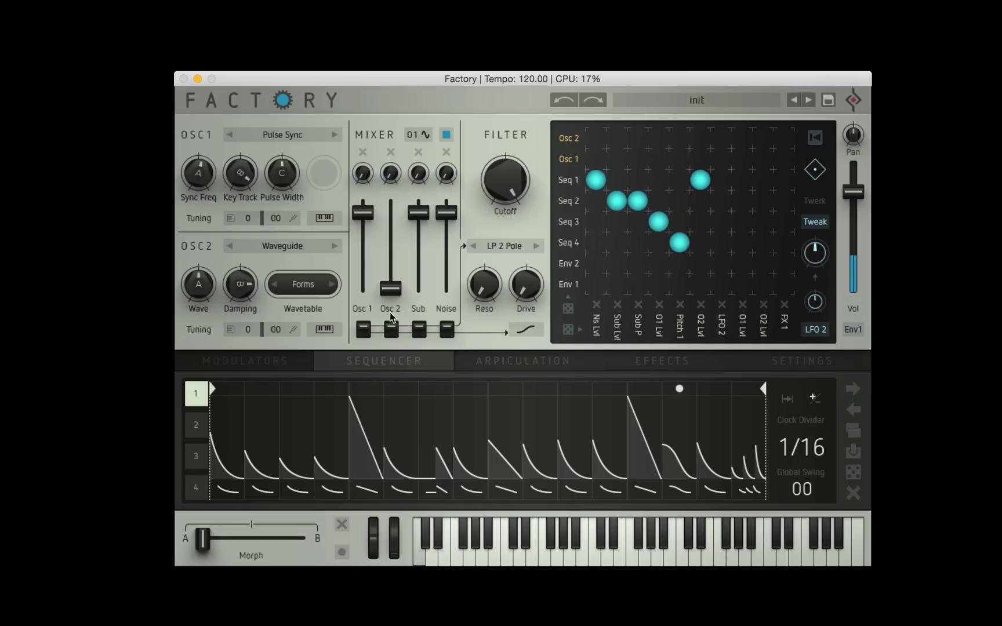
left_click_drag(394, 181, 389, 184)
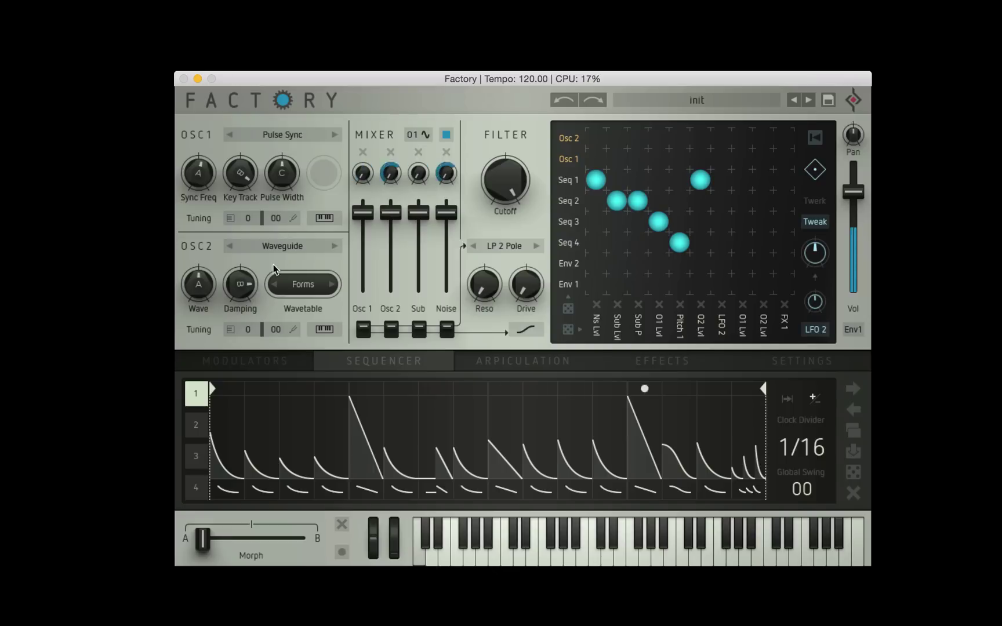
left_click(279, 246)
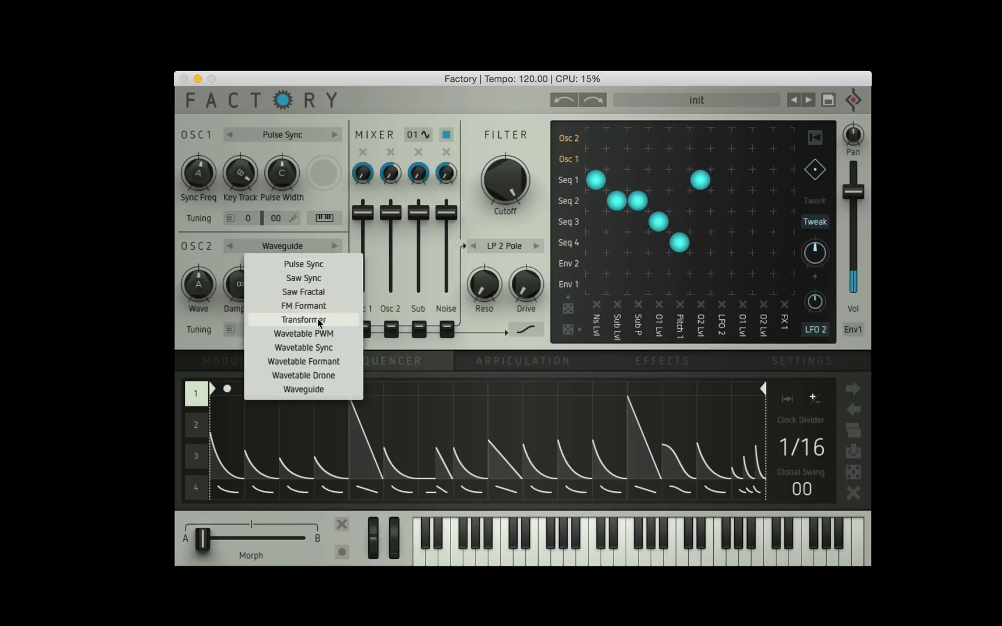
Switch Osc 2 to Wavetable Sync, set matrix columns to Osc2 A and Osc2 B, and route Seq 1 to Osc2 B
left_click(335, 348)
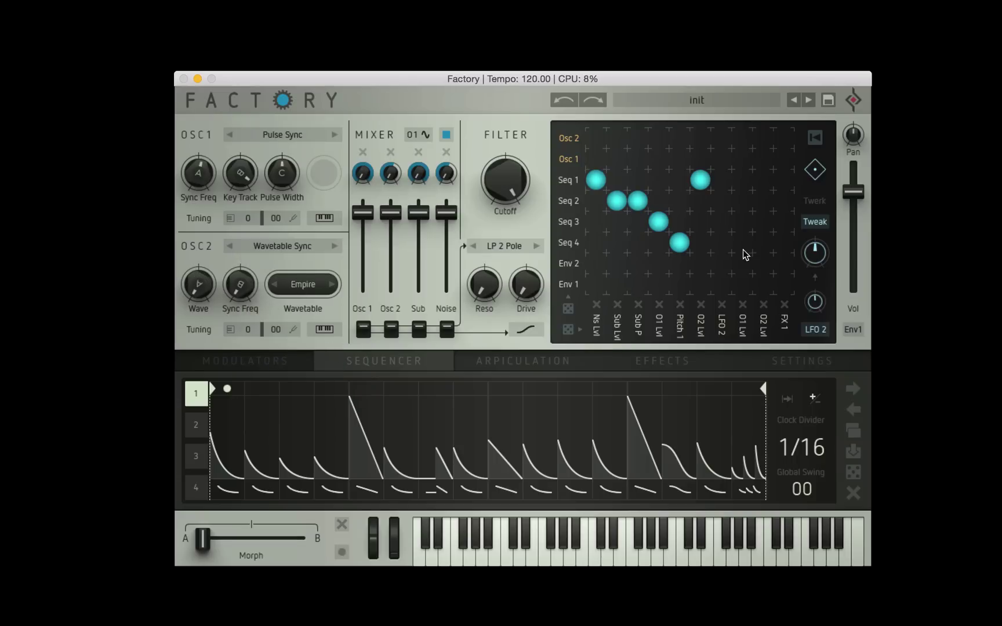
left_click(719, 328)
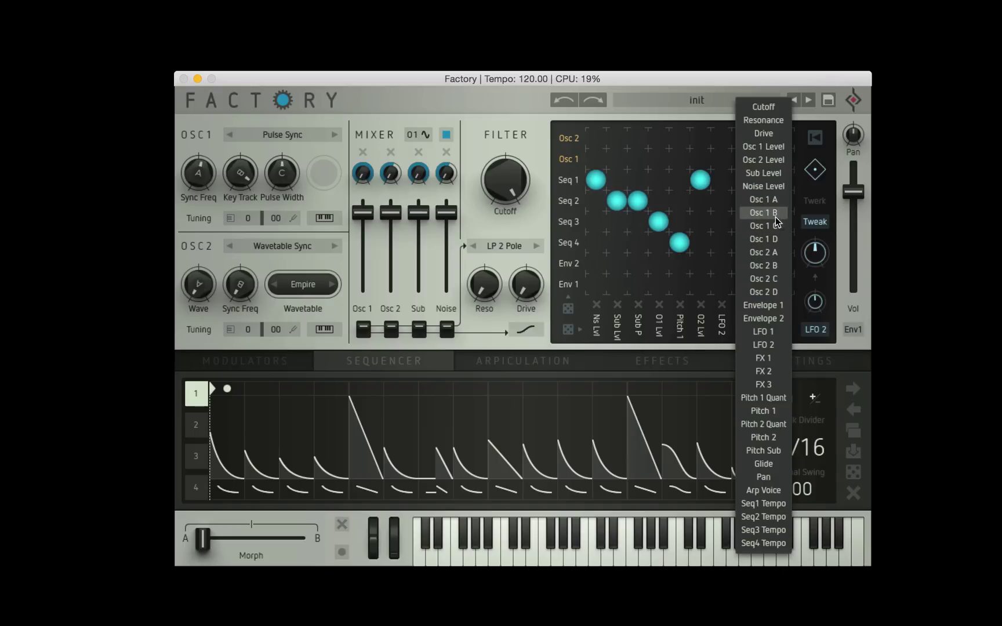
left_click(774, 251)
left_click(745, 326)
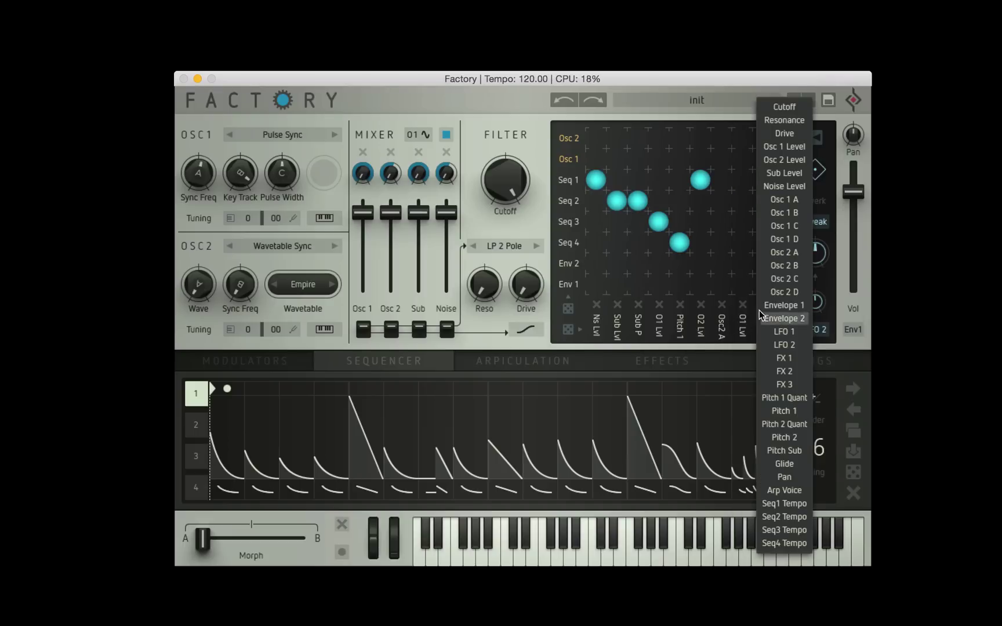
left_click(773, 262)
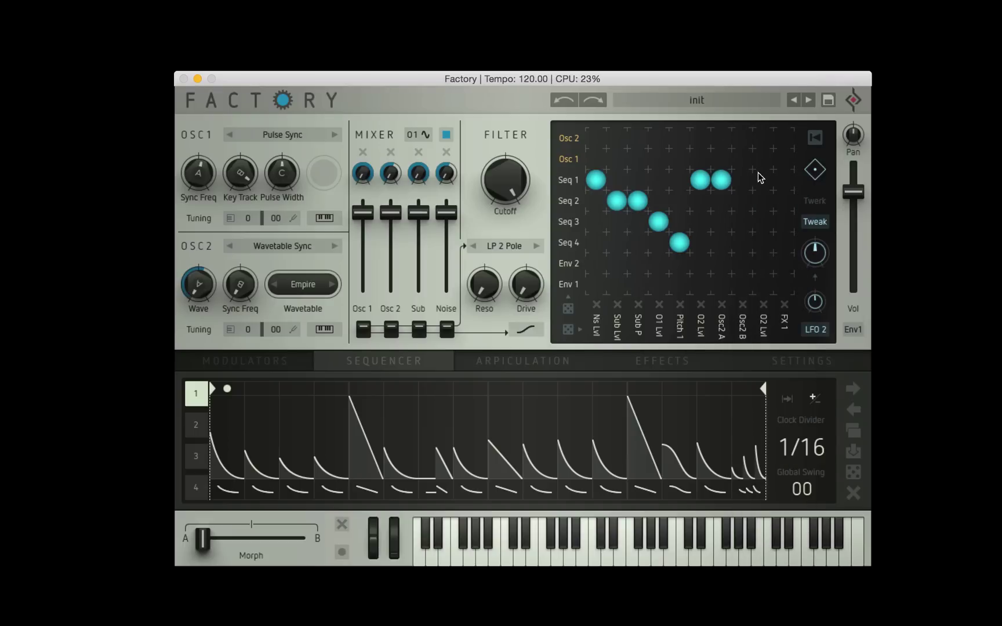
left_click(741, 180)
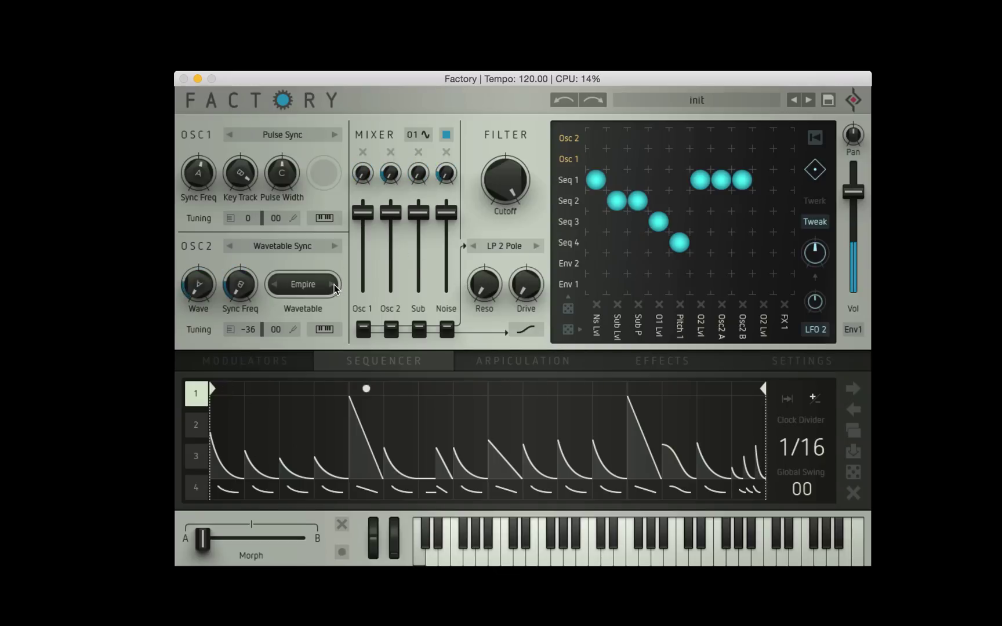
Nudge the Osc 2 level up and step its wavetable to CPO FM
left_click_drag(396, 215, 396, 214)
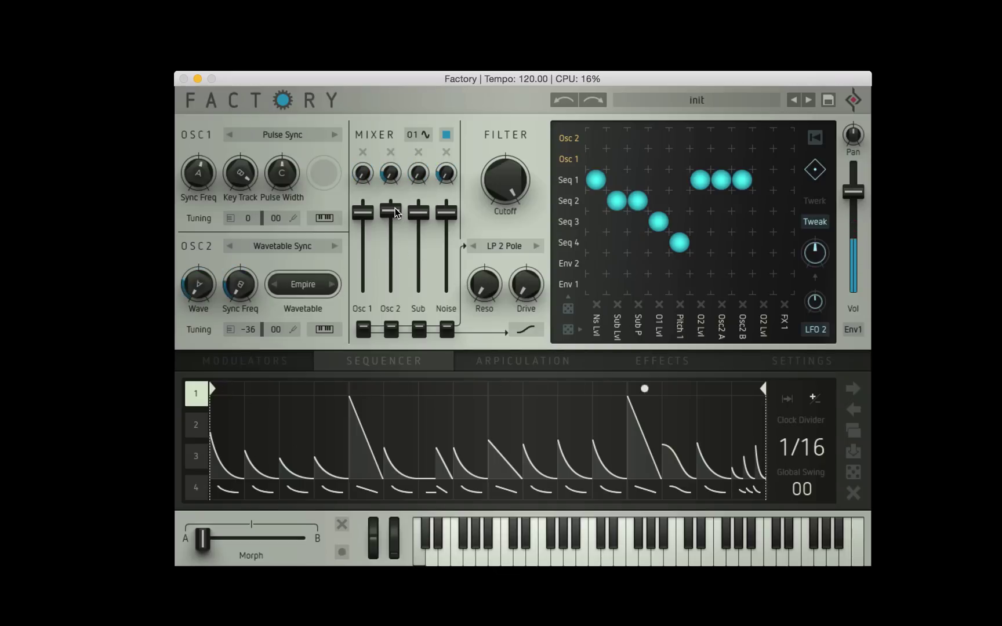
left_click(335, 285)
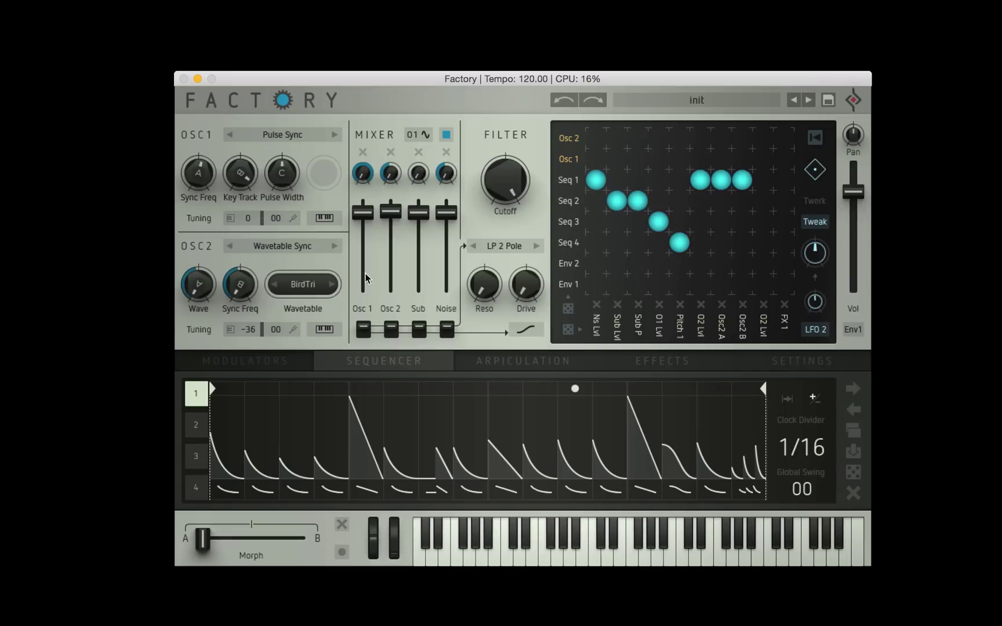
left_click(331, 286)
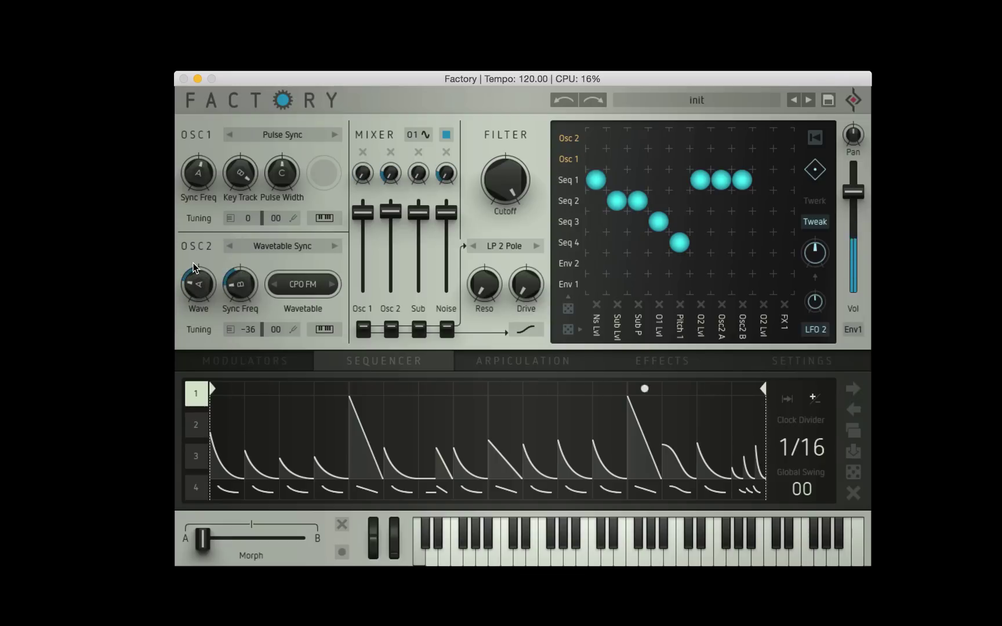
Load Pitch Delay into the first effect slot, lower its mix, and raise the master volume
left_click(660, 362)
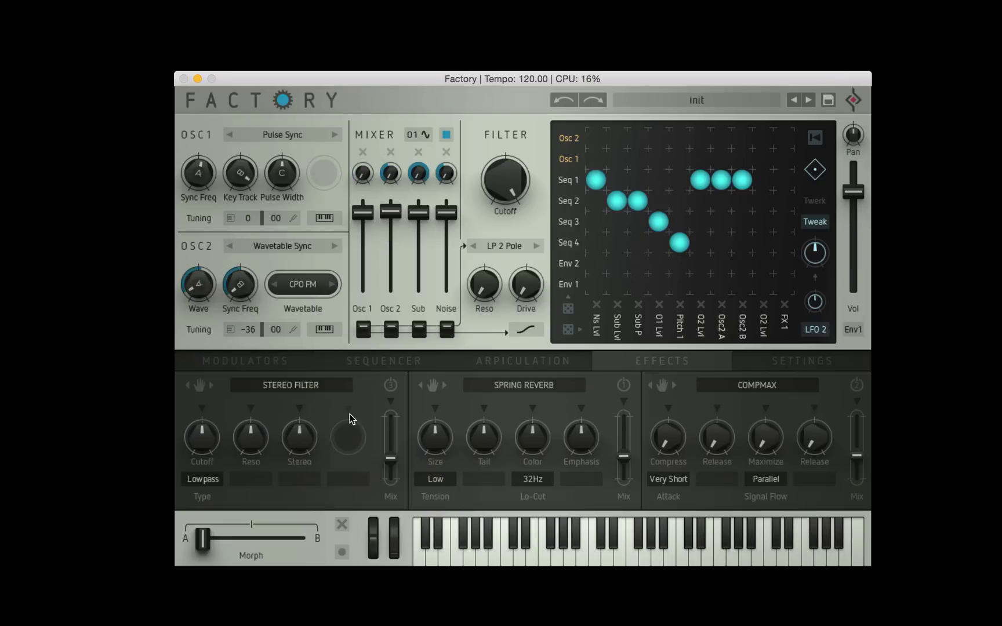
left_click(316, 390)
left_click(332, 392)
left_click(391, 470)
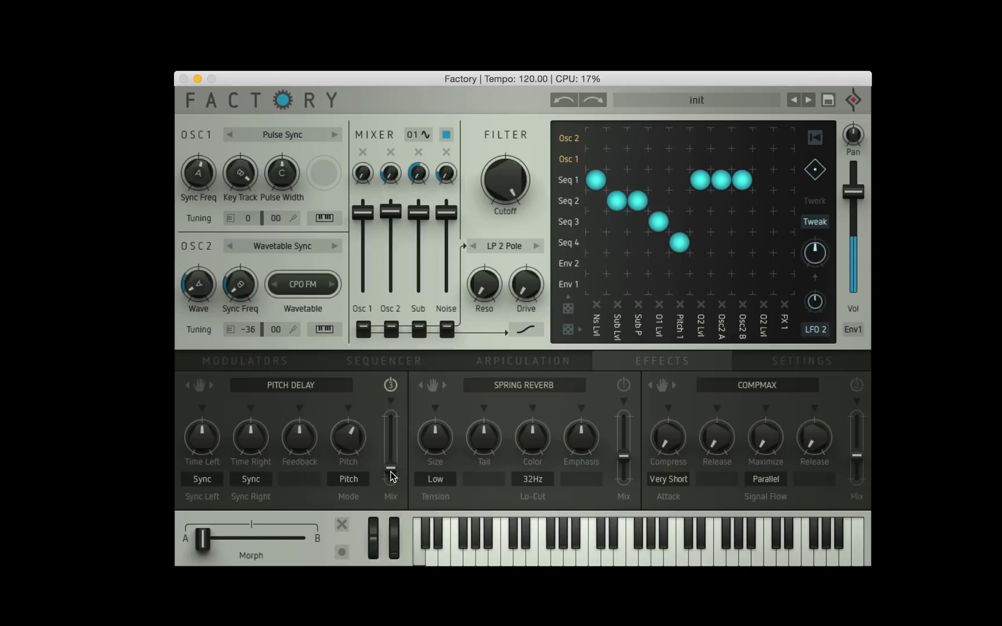
left_click_drag(389, 473, 392, 501)
left_click_drag(853, 191, 857, 181)
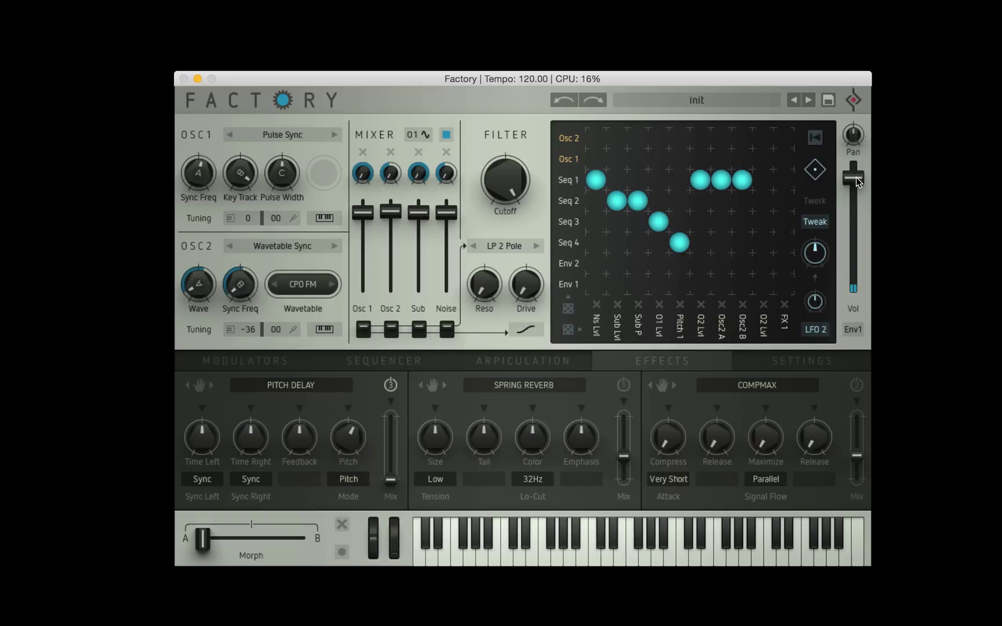